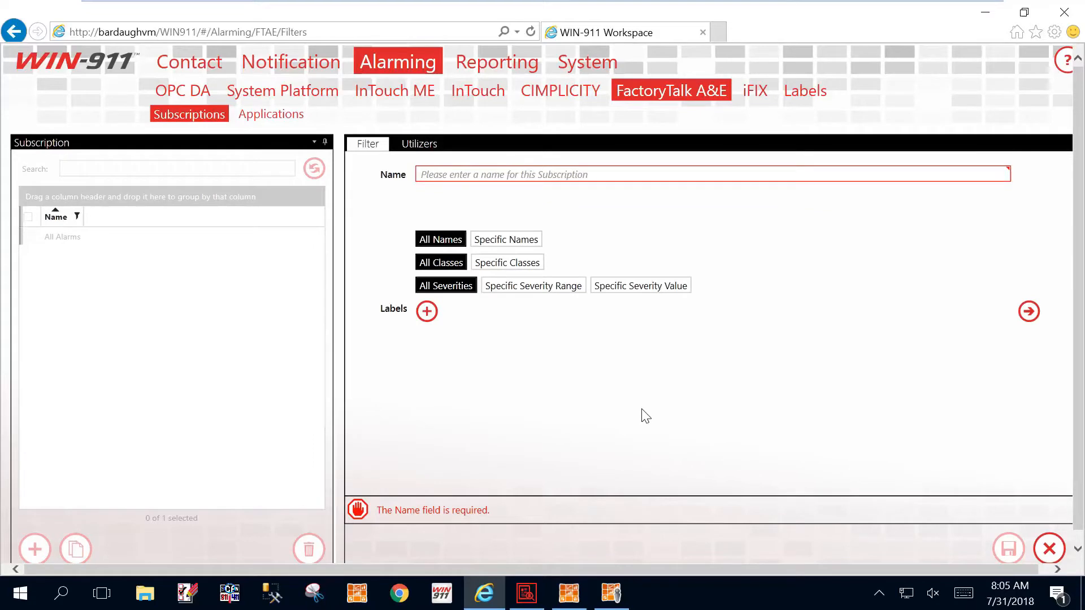
# Step: Name the new subscription Tech, limit it to specific names matching the wild card *Drive*, and save it
pyautogui.click(448, 176)
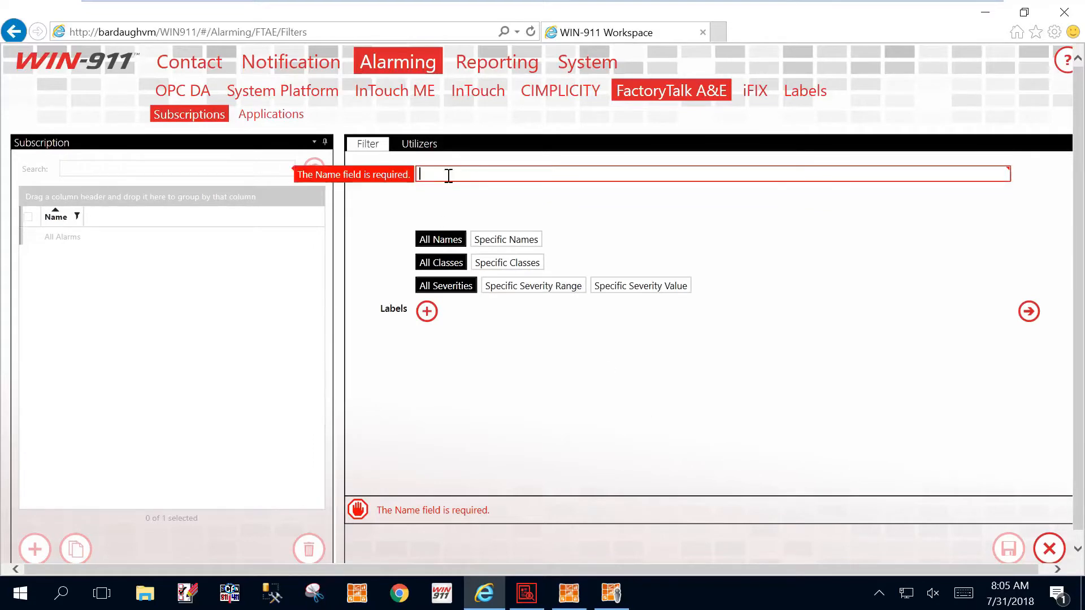
pyautogui.write('Tech')
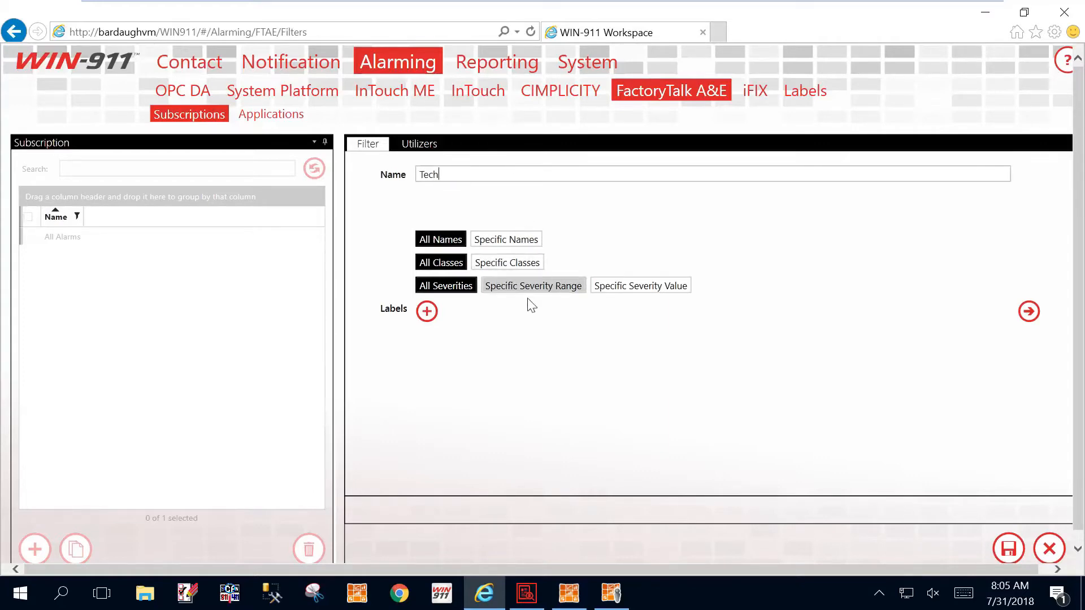
pyautogui.click(520, 239)
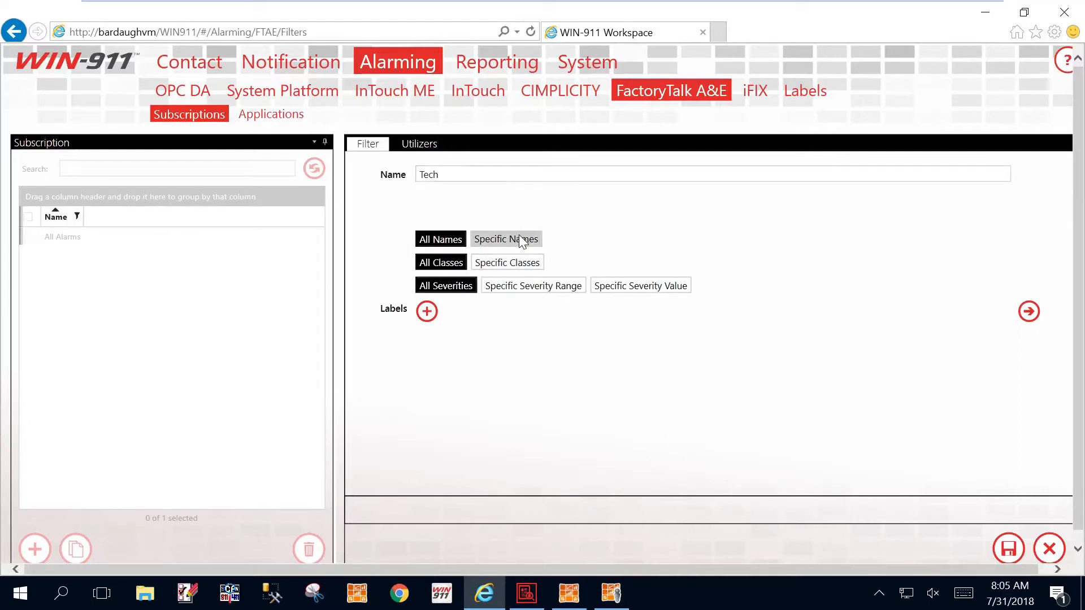
pyautogui.click(516, 285)
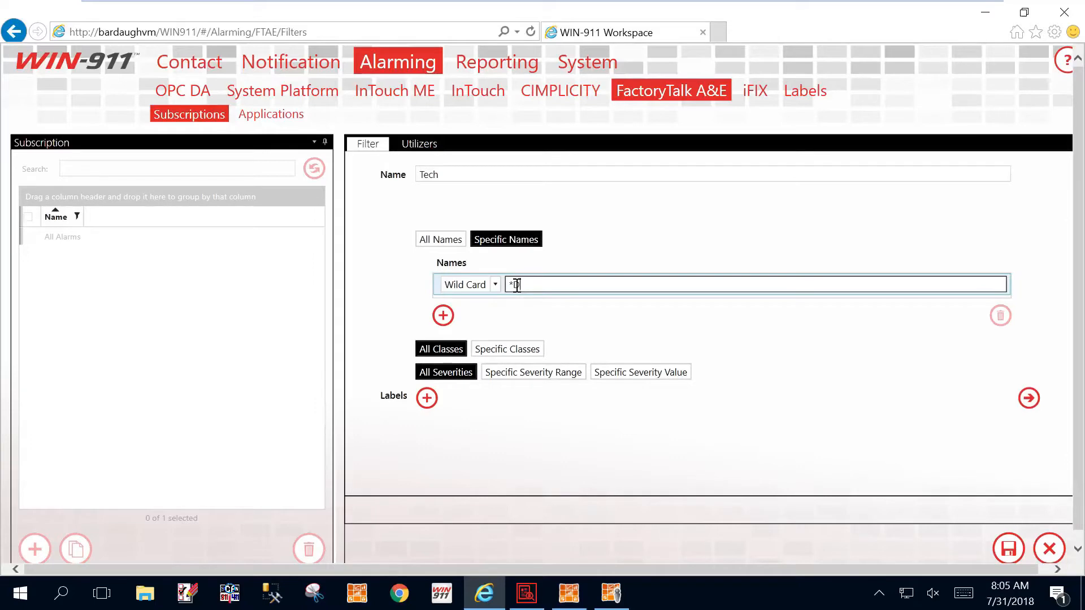
pyautogui.write('Drive*')
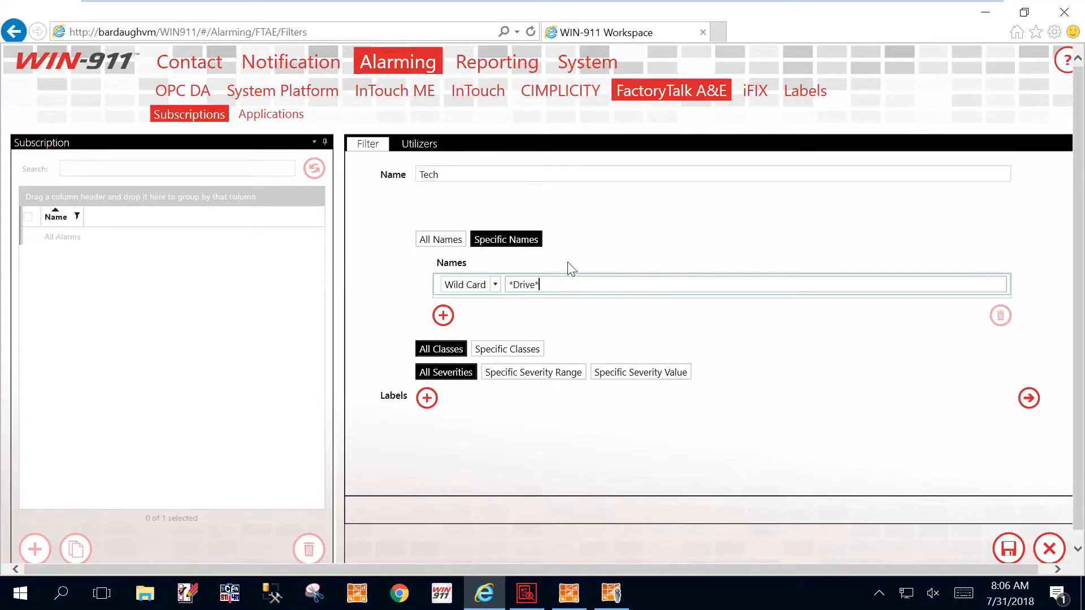
pyautogui.click(1009, 550)
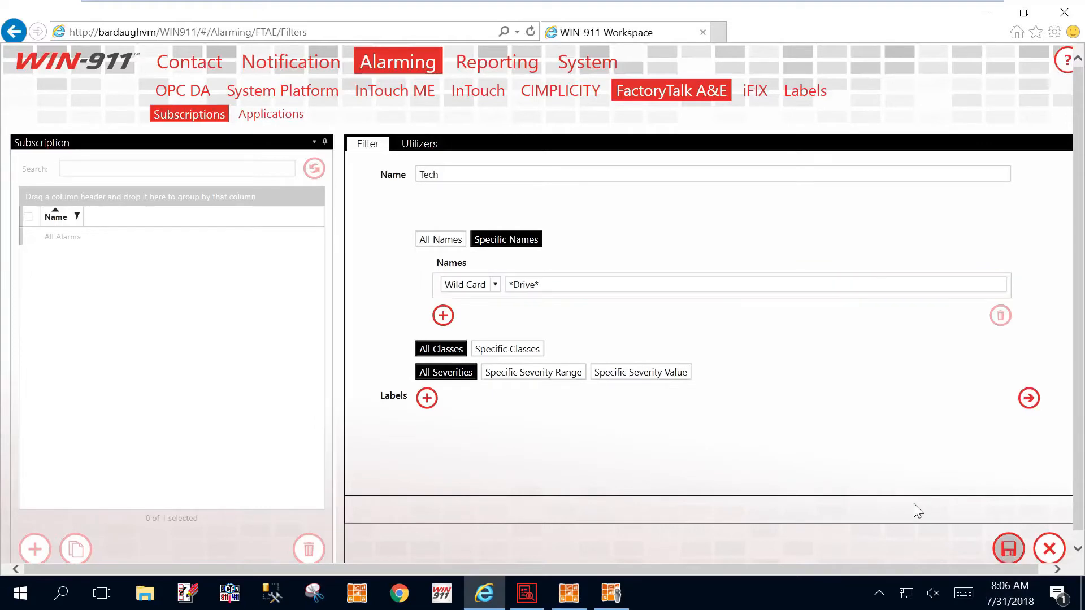
# Step: Create and save a subscription named Operators, limited to specific classes matching the wild card PKG_2*
pyautogui.click(35, 549)
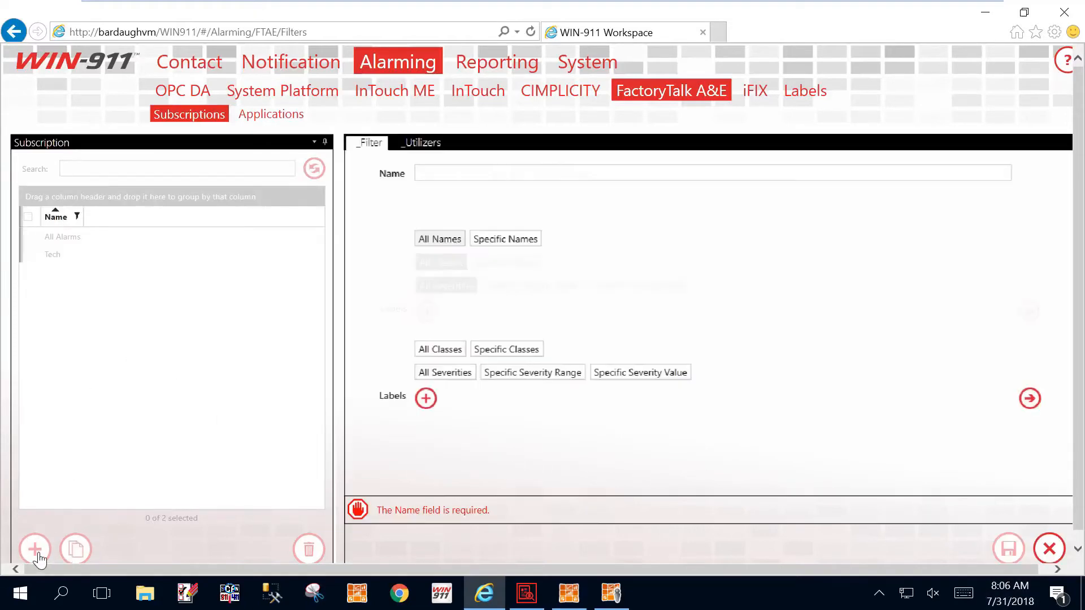
pyautogui.click(452, 175)
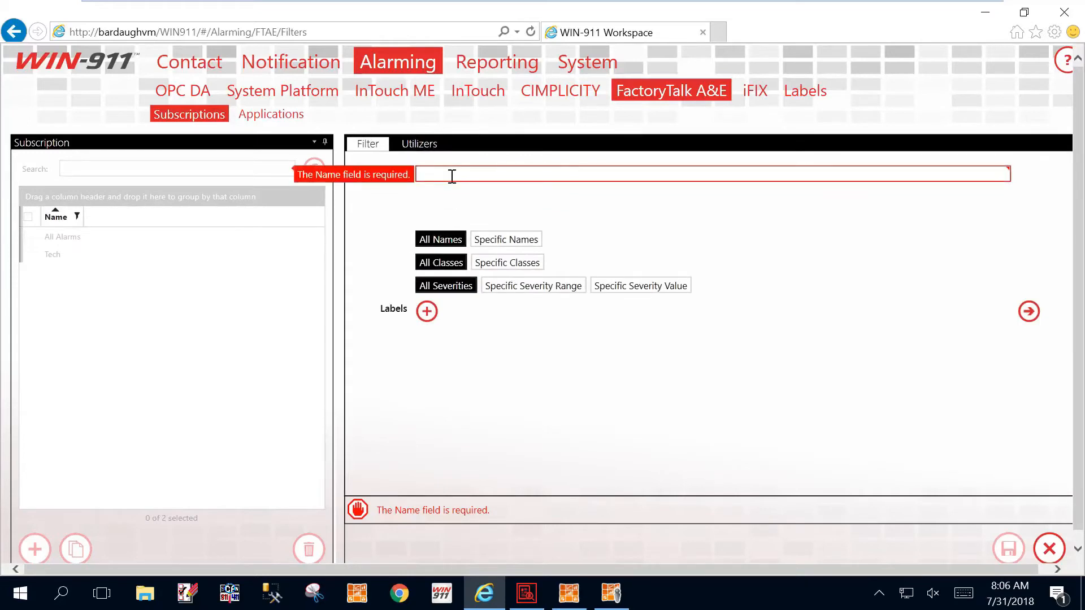
pyautogui.write('Operators')
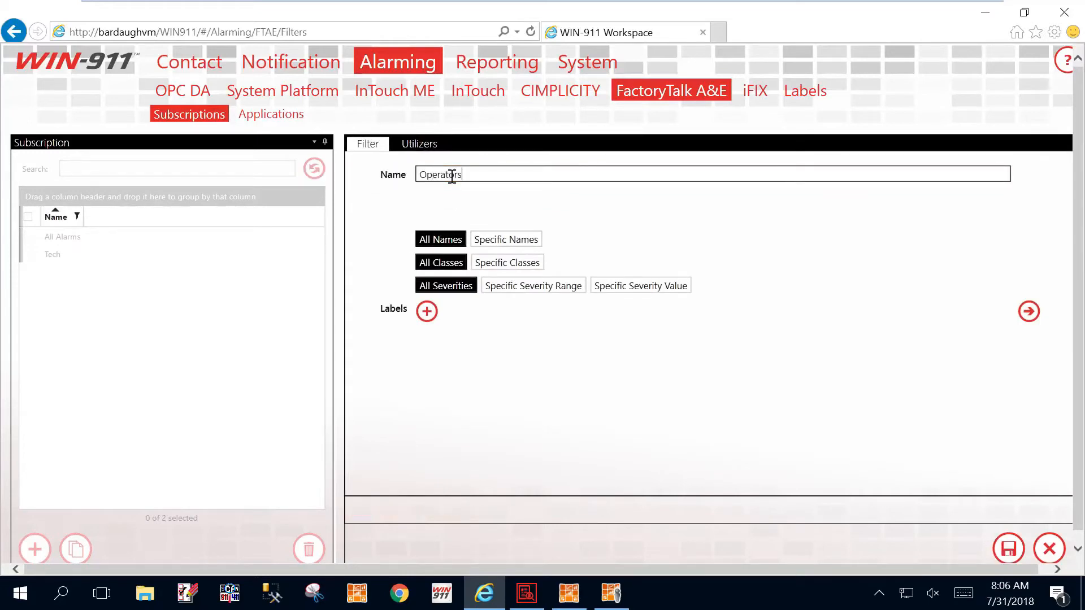
pyautogui.click(520, 263)
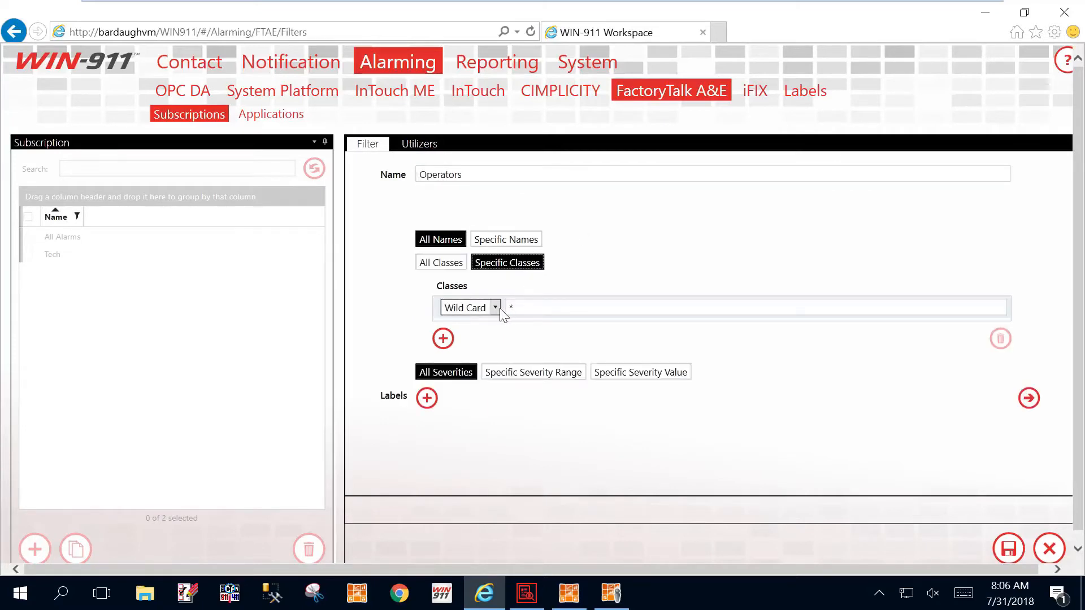
pyautogui.click(566, 302)
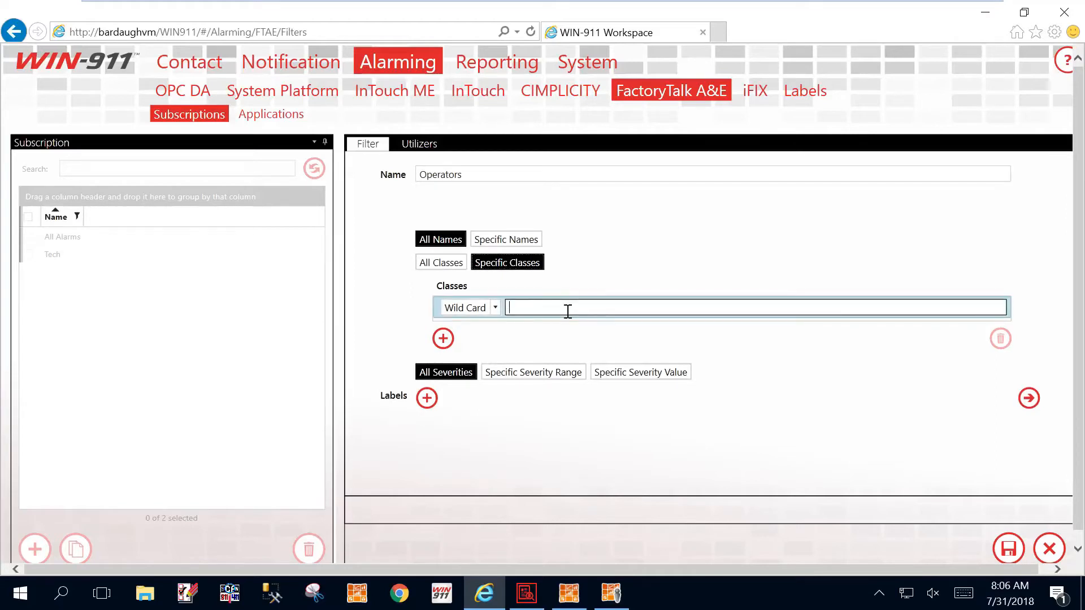
pyautogui.write('PKG_2')
pyautogui.click(496, 310)
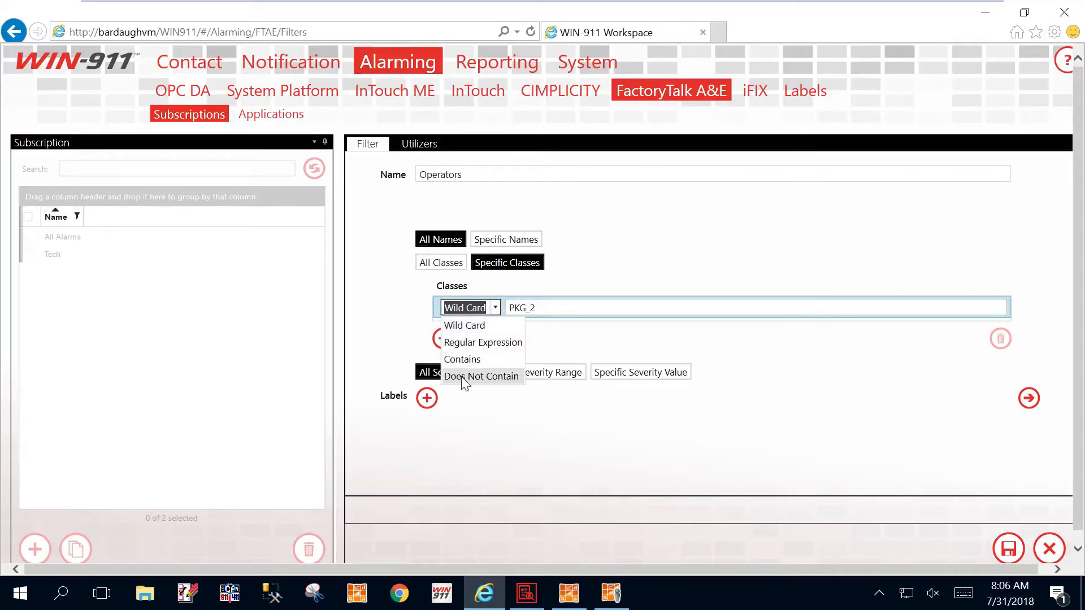
pyautogui.click(556, 343)
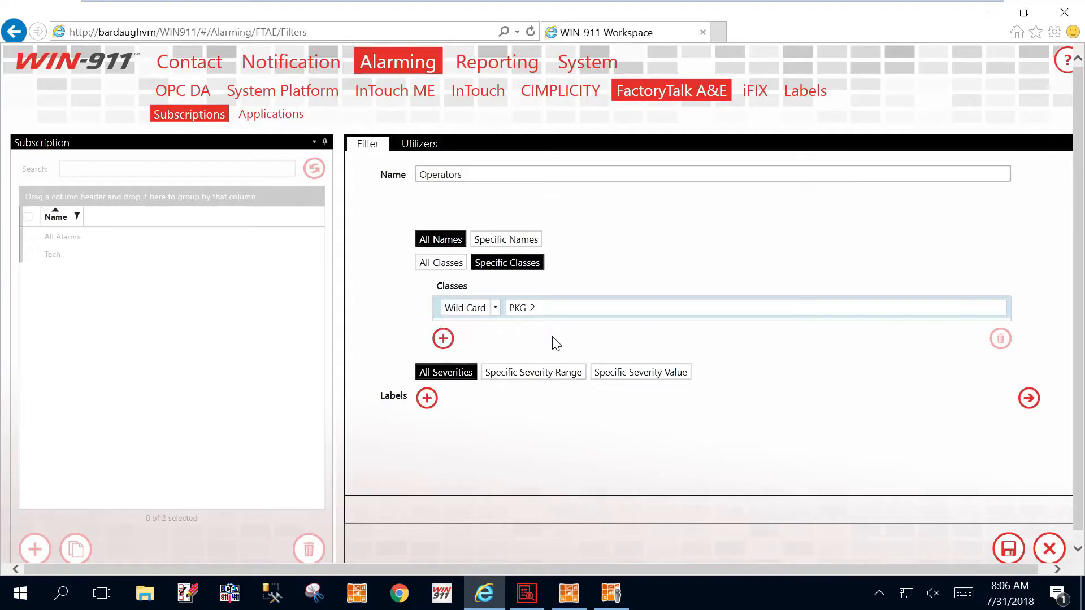
pyautogui.click(546, 308)
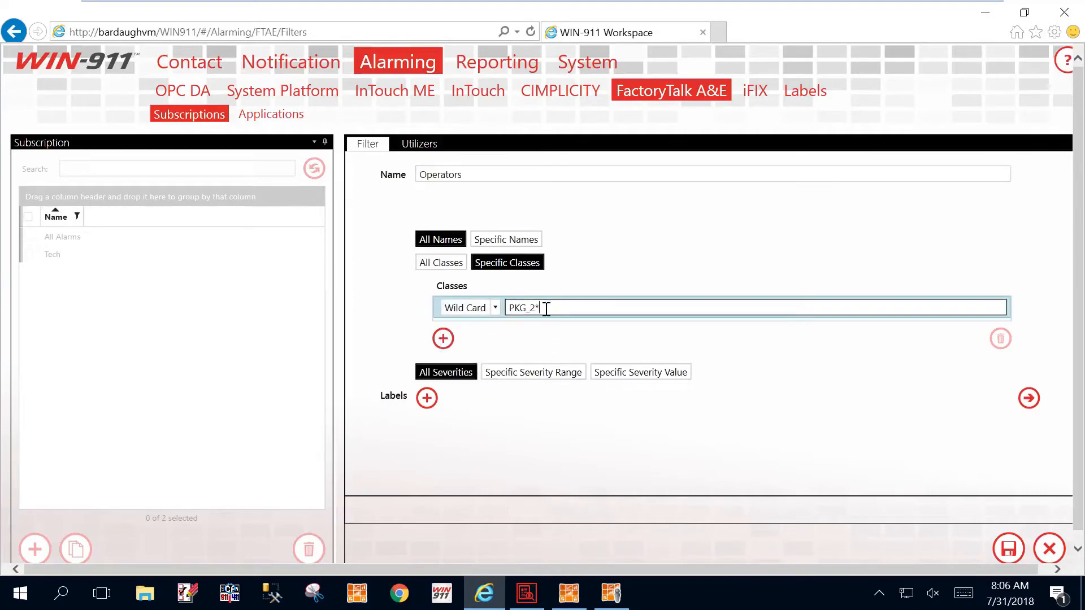
pyautogui.click(572, 334)
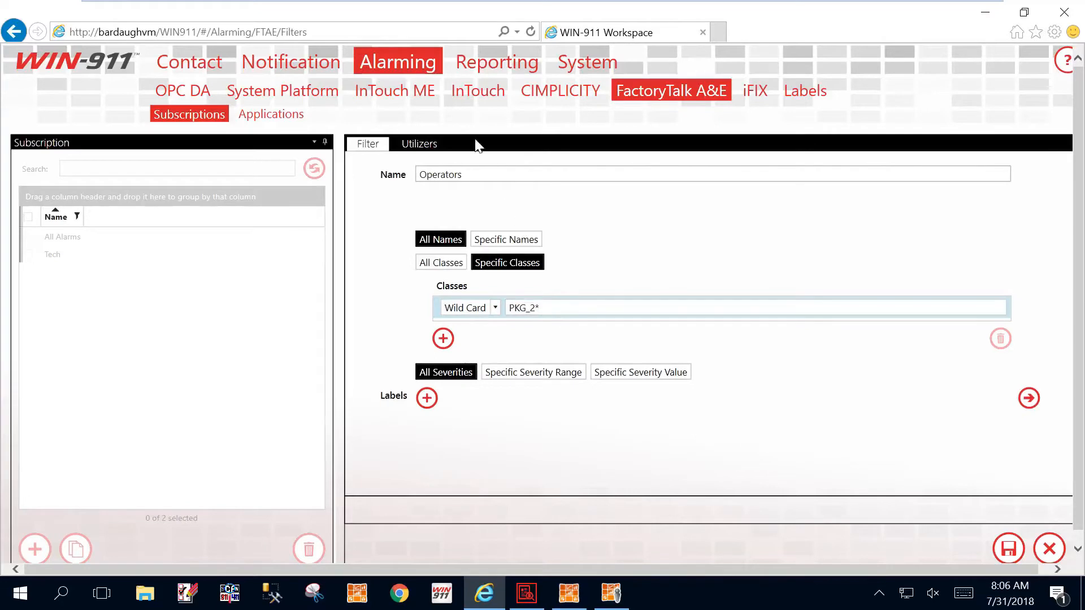
pyautogui.click(1008, 549)
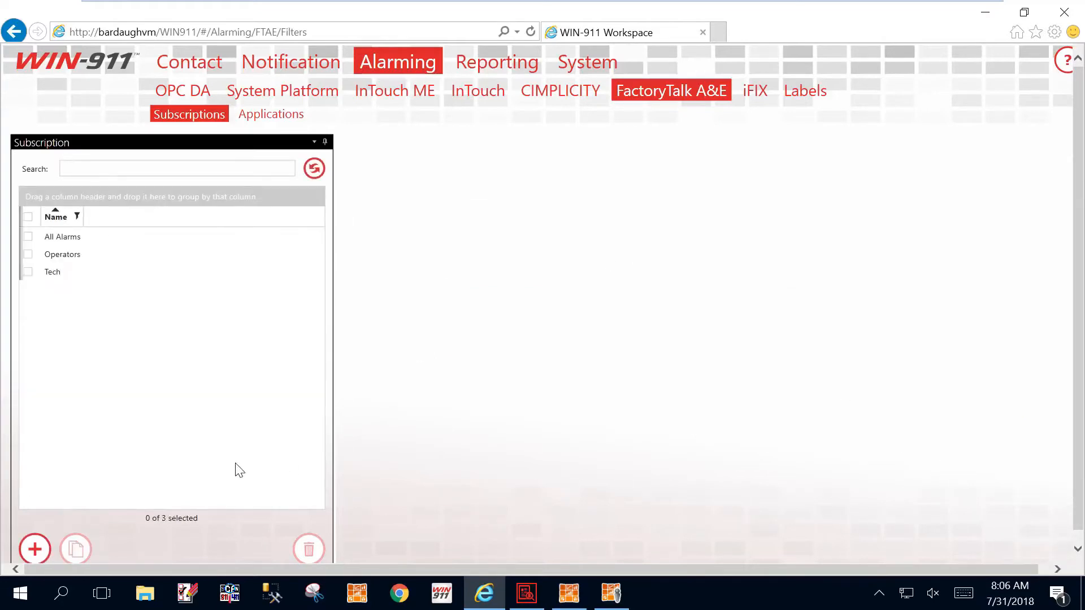
# Step: Start a subscription named Engineers and limit it to the specific severity range 800 to 830
pyautogui.click(36, 548)
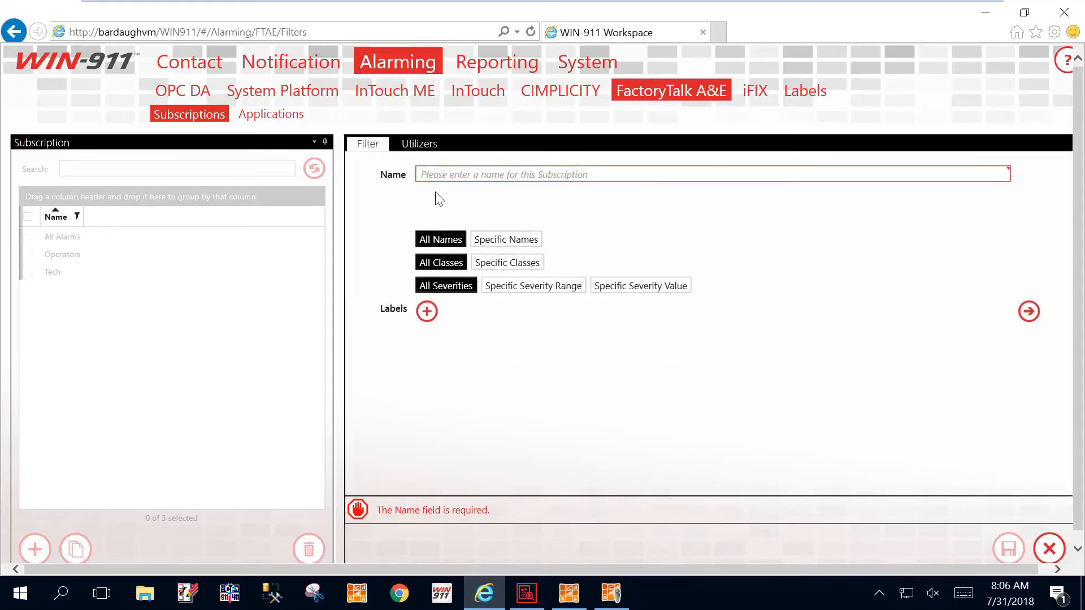
pyautogui.click(442, 175)
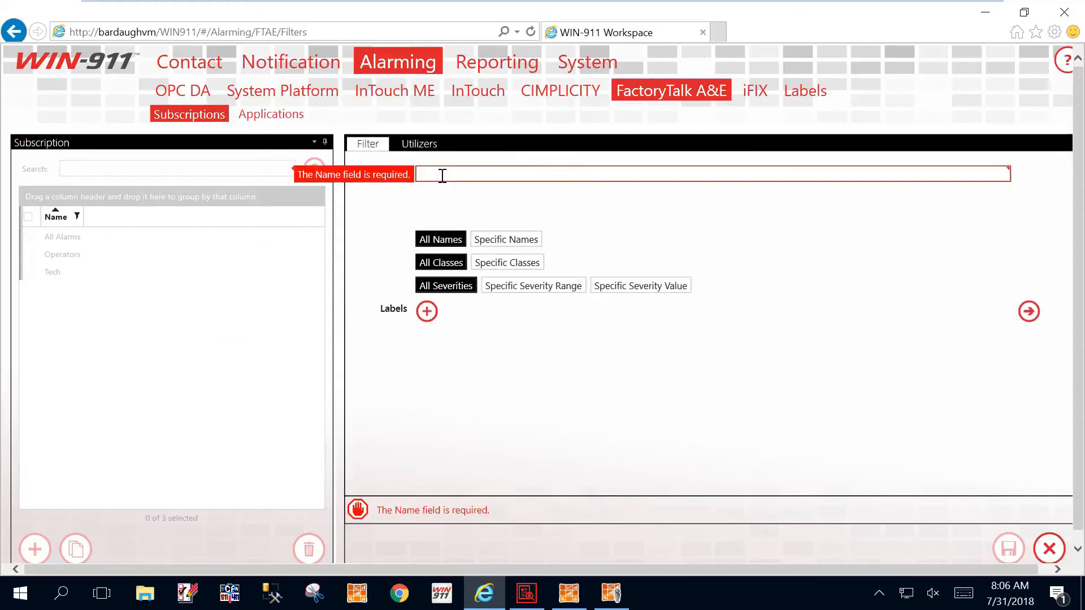
pyautogui.write('En')
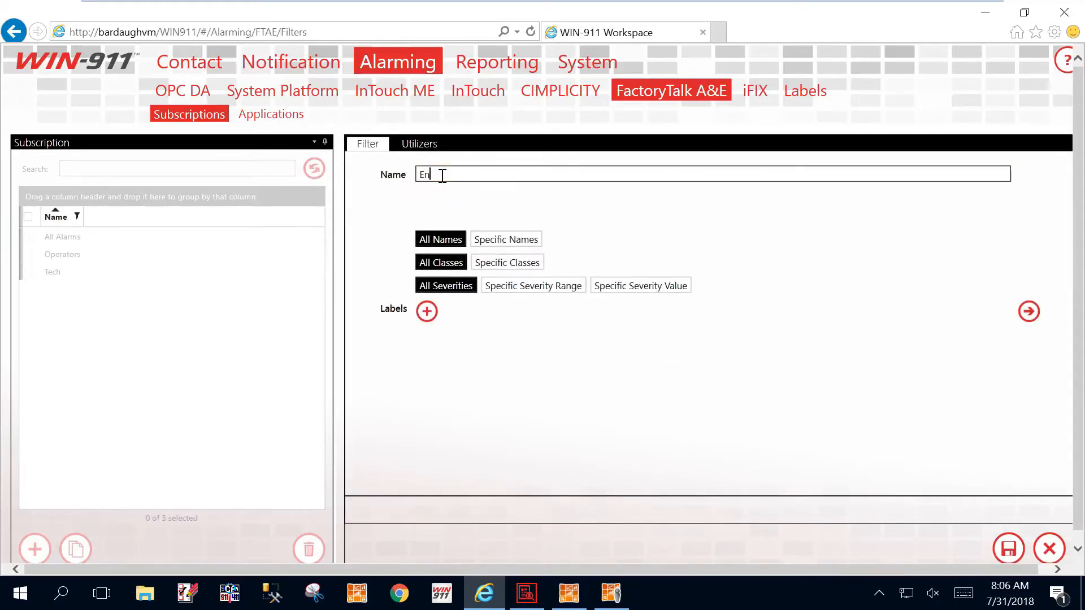
pyautogui.write('gineers')
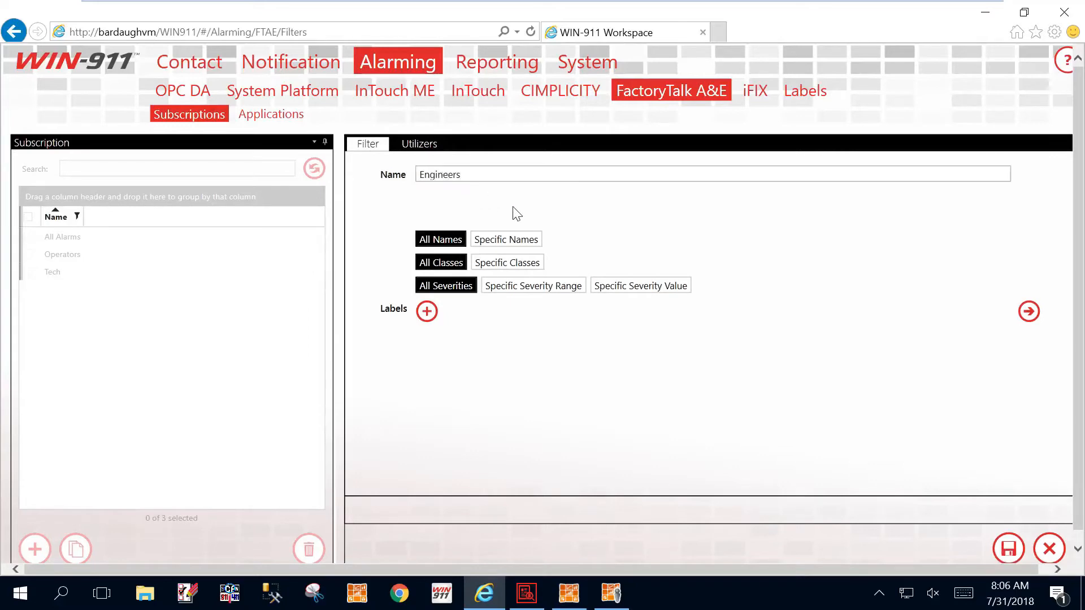
pyautogui.click(534, 294)
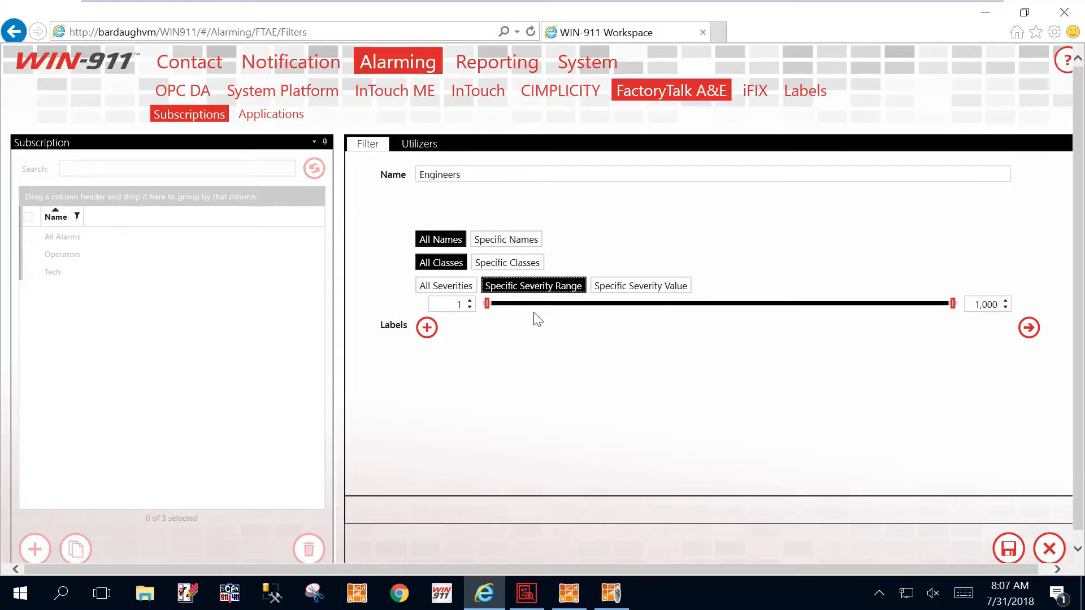
pyautogui.click(459, 308)
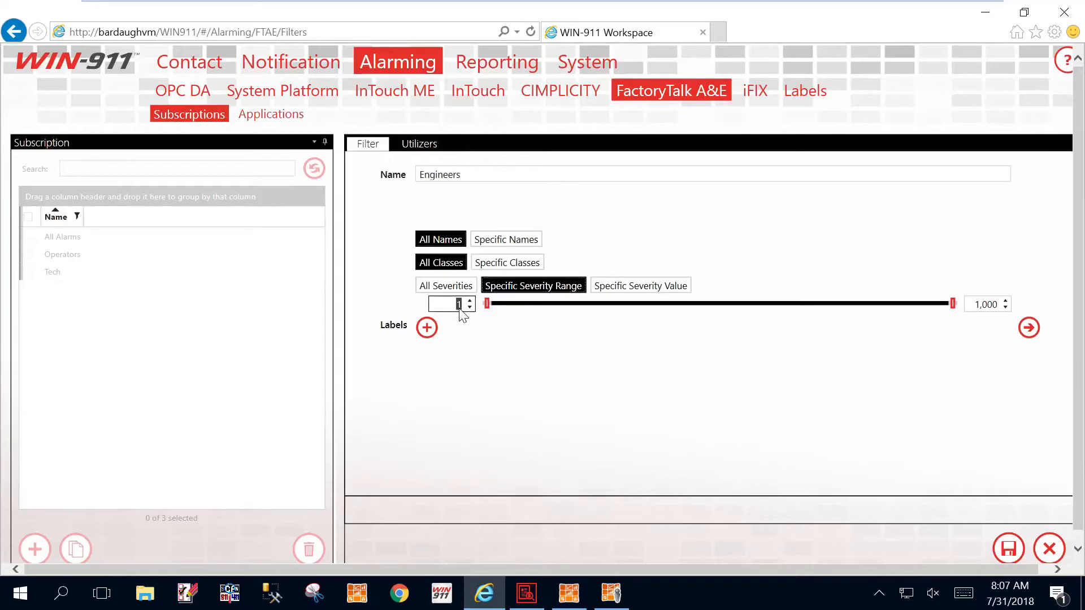
pyautogui.write('800')
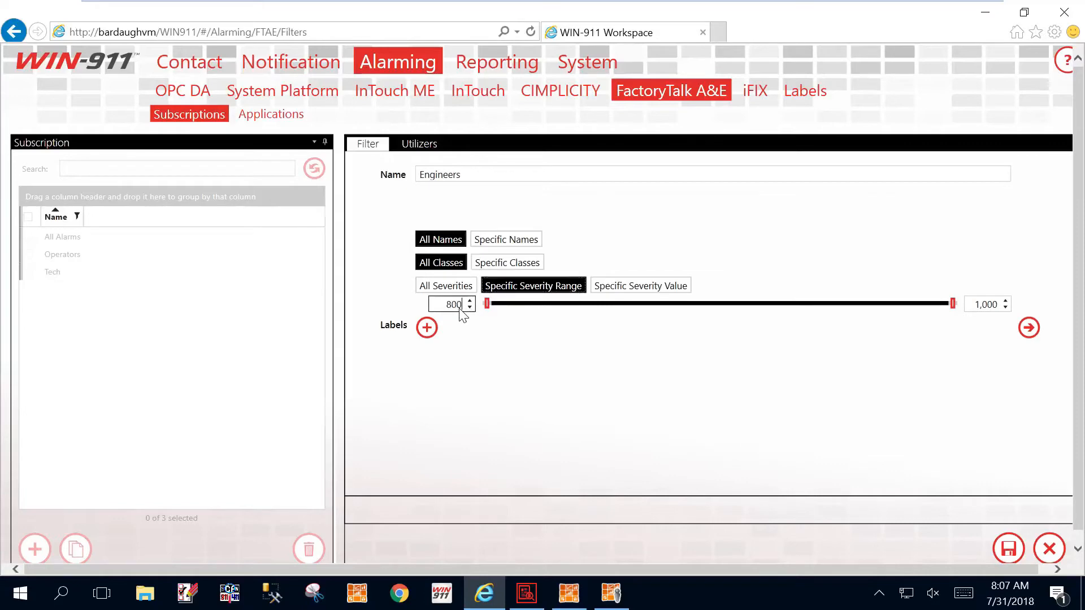
pyautogui.click(990, 305)
pyautogui.write('830')
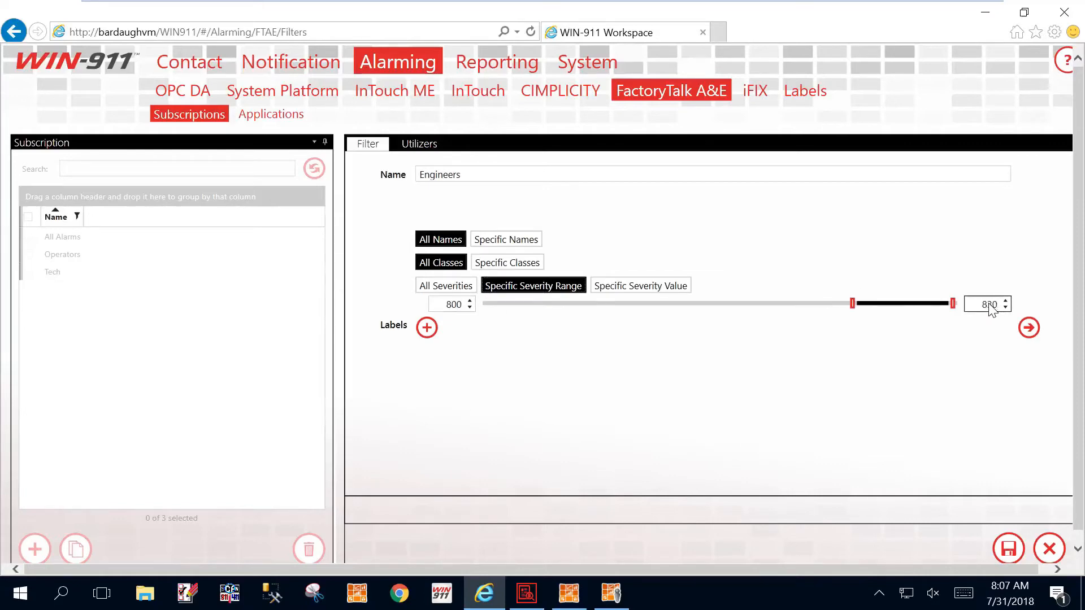
pyautogui.click(862, 387)
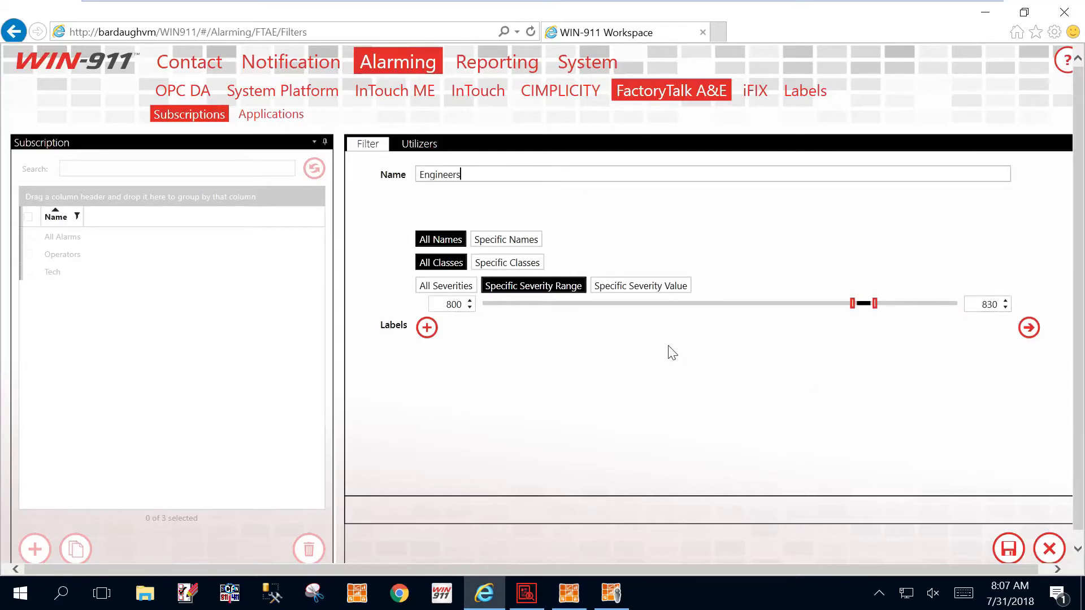
# Step: Attach the Safety label to the Engineers subscription and save it
pyautogui.click(426, 332)
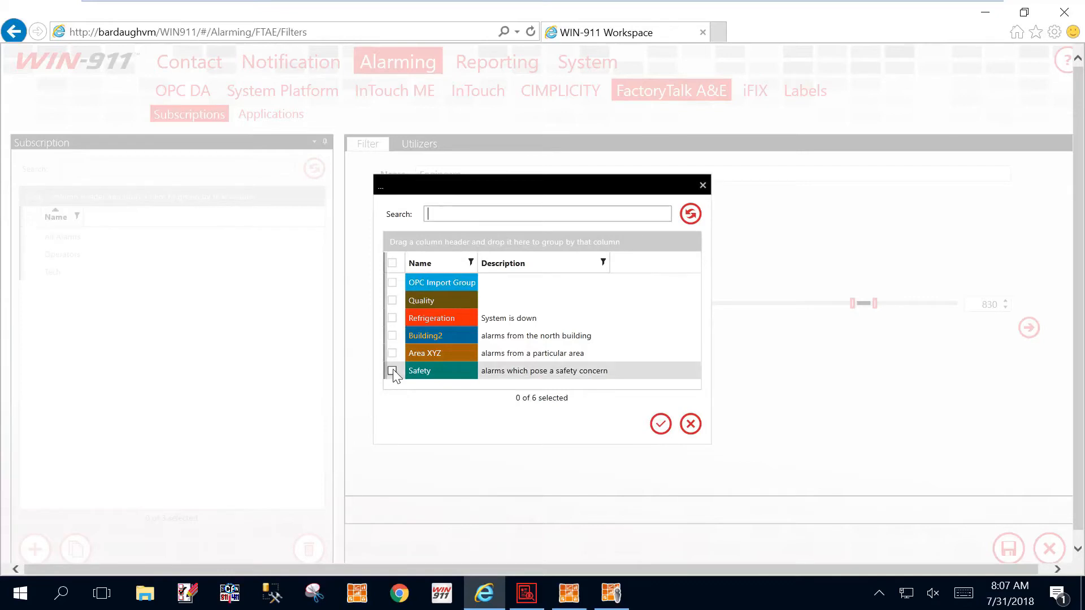
pyautogui.click(659, 423)
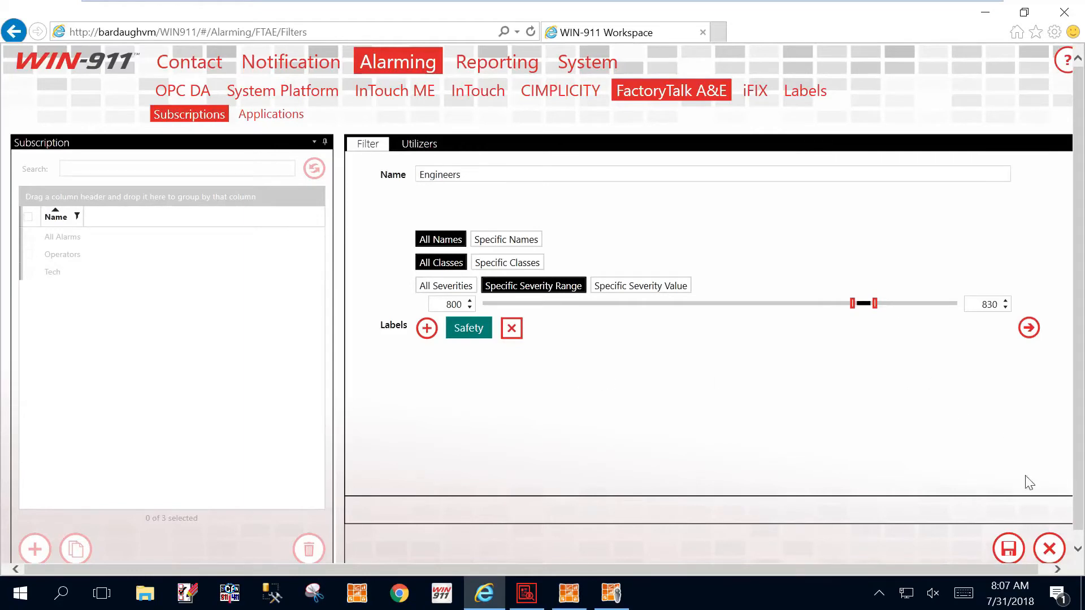
pyautogui.click(1008, 549)
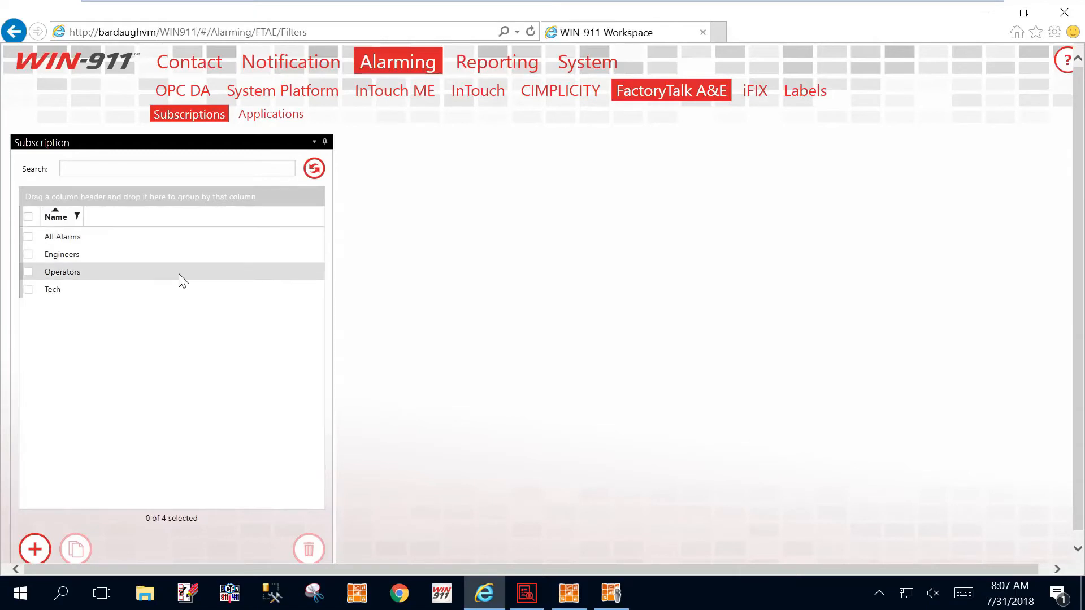
# Step: Edit the Filter_Demo FactoryTalk A&E application and add a route that uses the Tech filter
pyautogui.click(276, 114)
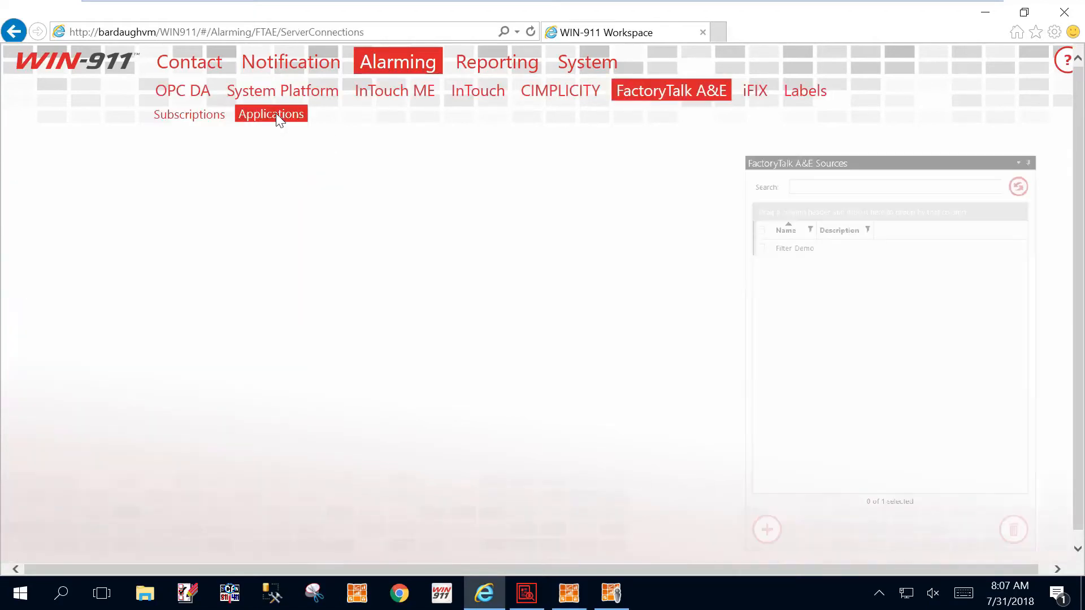
pyautogui.click(66, 238)
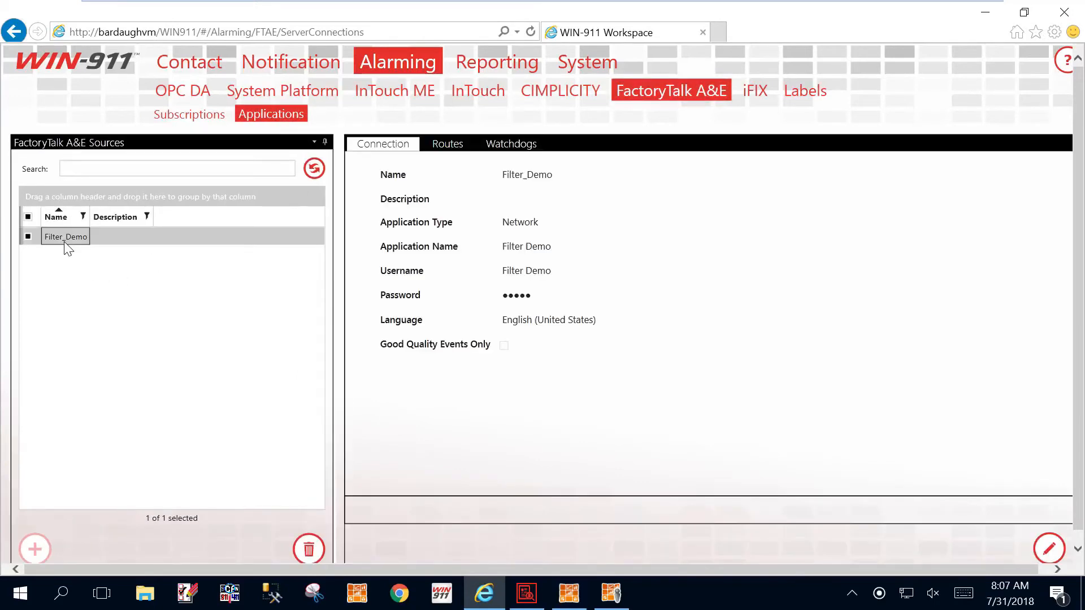
pyautogui.click(1050, 551)
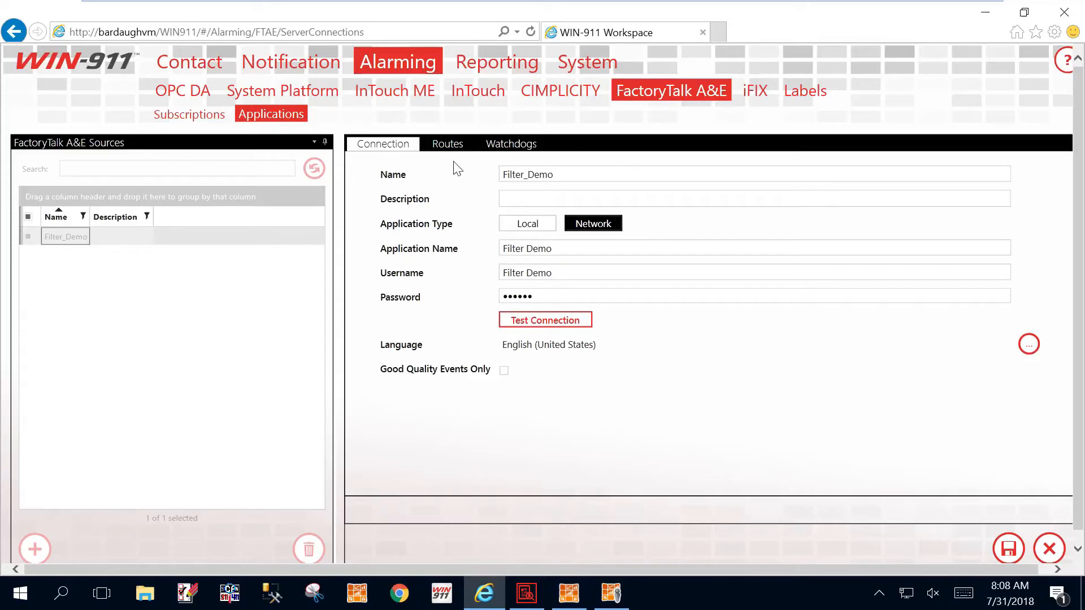
pyautogui.click(445, 146)
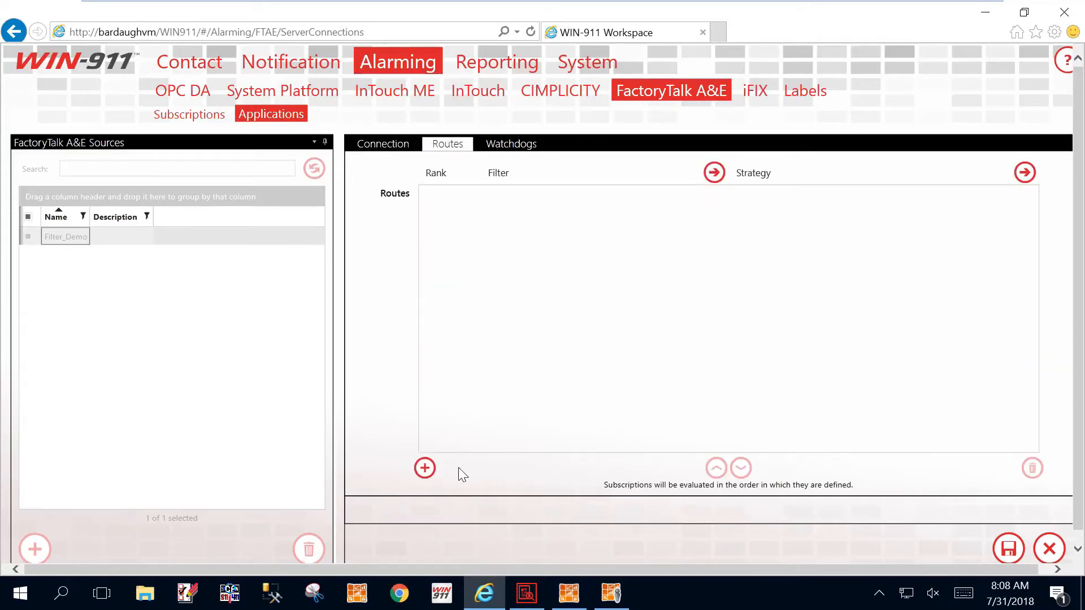
pyautogui.click(425, 470)
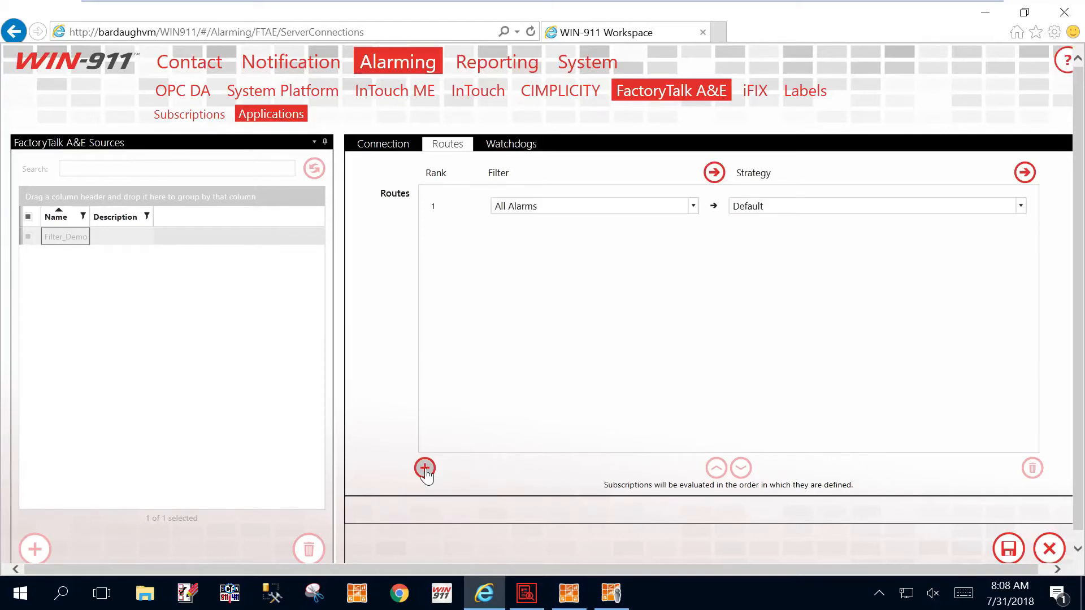
pyautogui.click(695, 209)
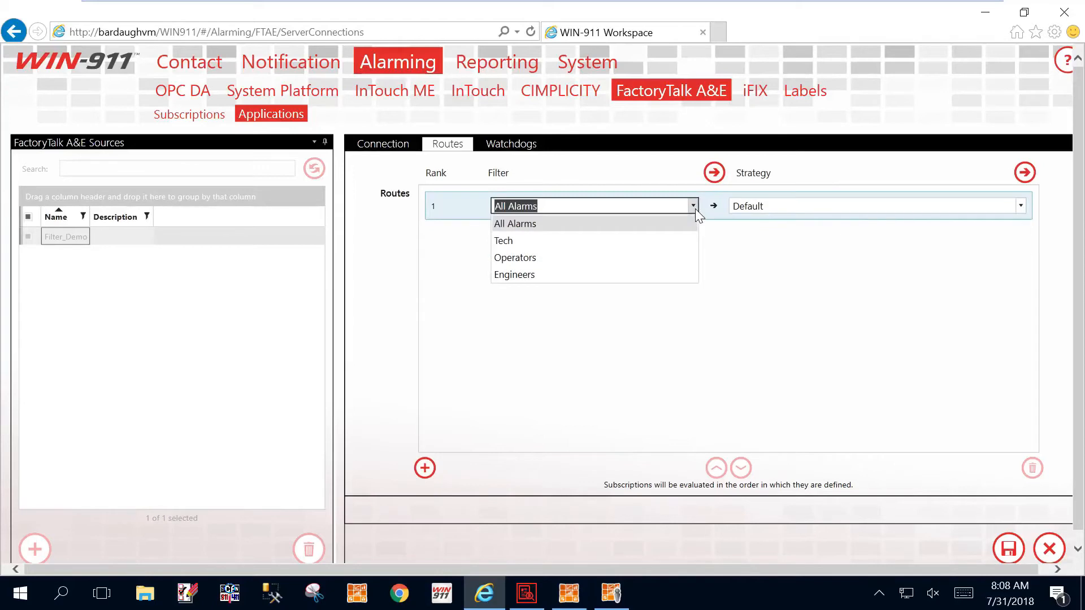
pyautogui.click(605, 241)
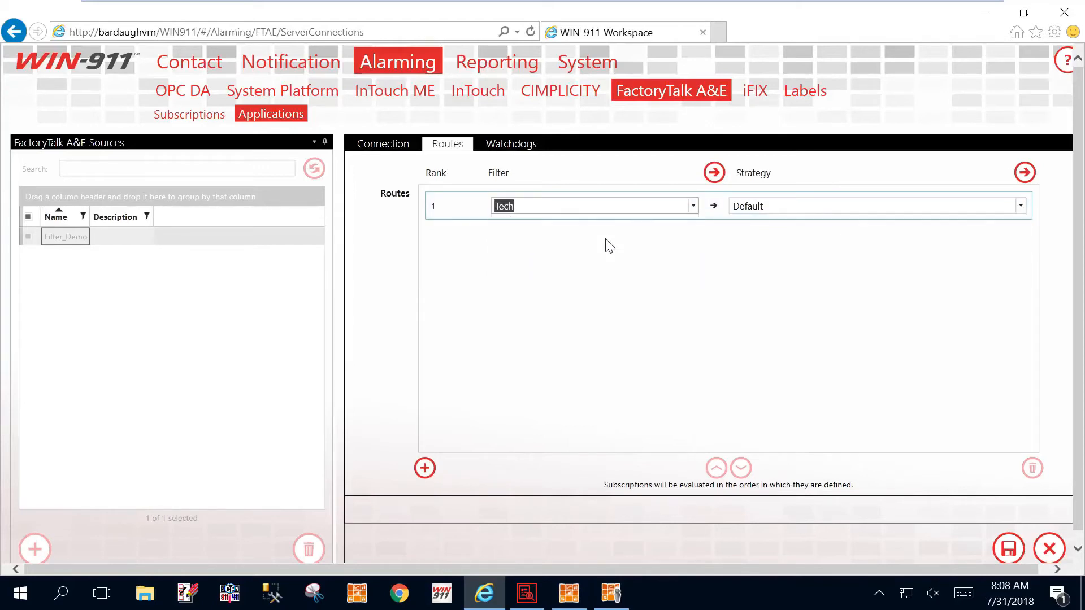
# Step: Set the strategy of the Tech route to Techs
pyautogui.click(1021, 206)
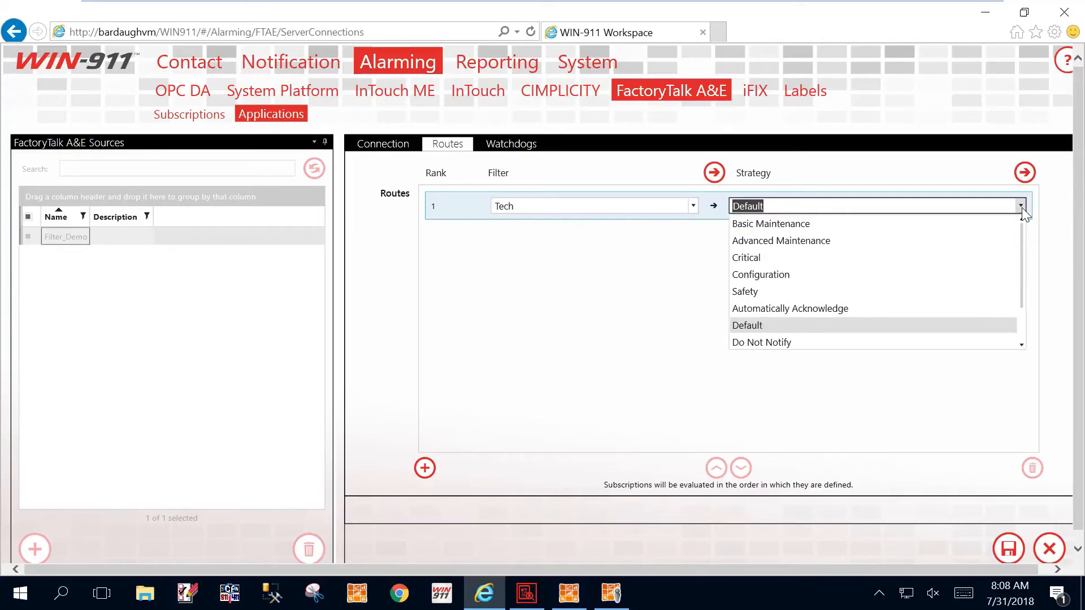
pyautogui.scroll(-2, 938, 277)
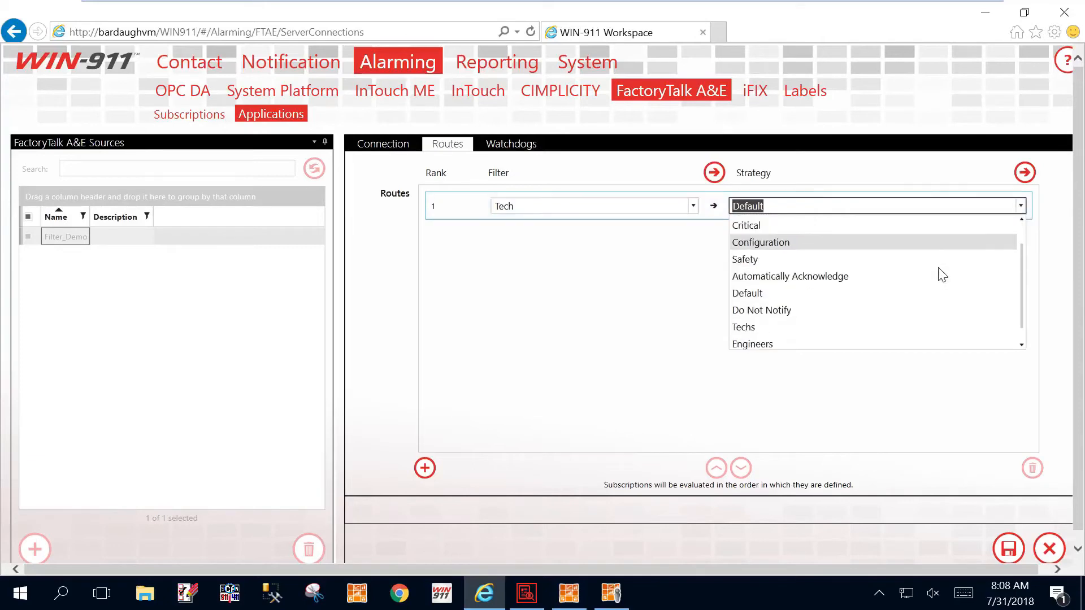
pyautogui.click(855, 307)
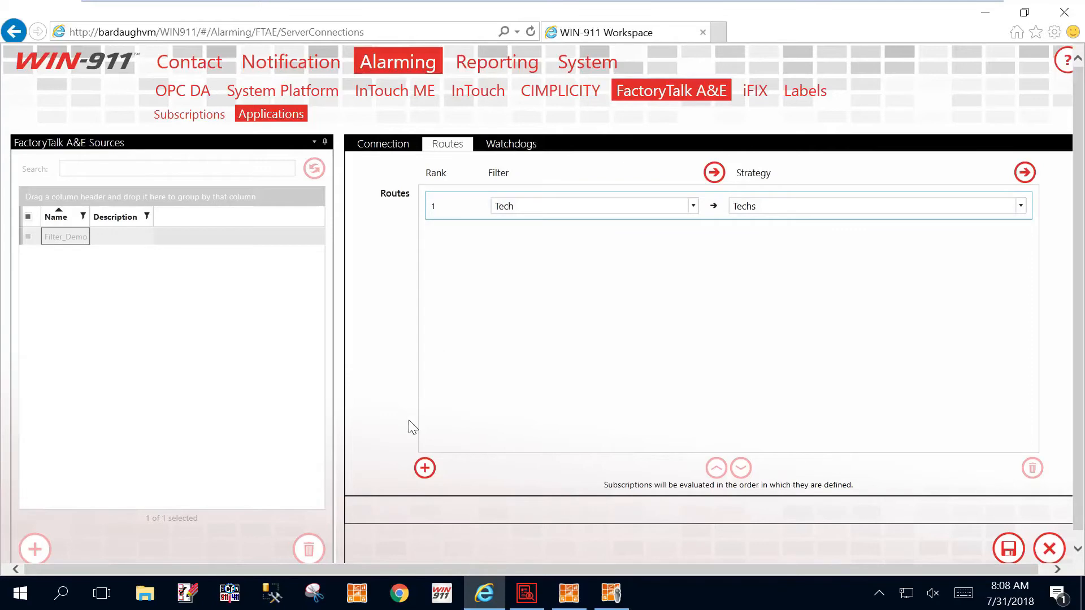
# Step: Add a second route that sends the Operators filter to the Operators strategy
pyautogui.click(425, 468)
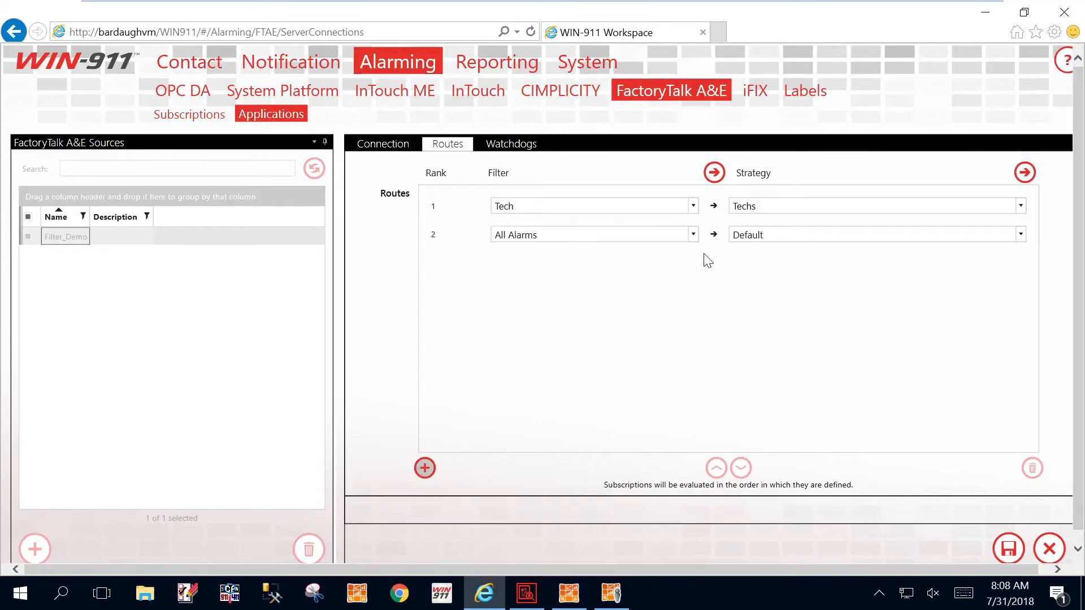
pyautogui.click(693, 234)
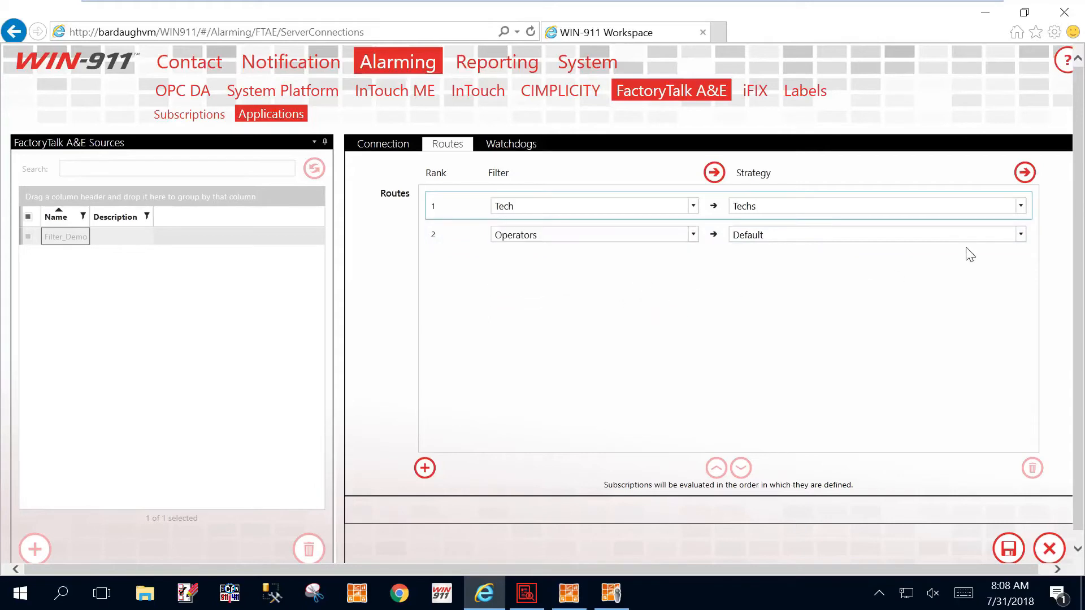
pyautogui.click(1021, 234)
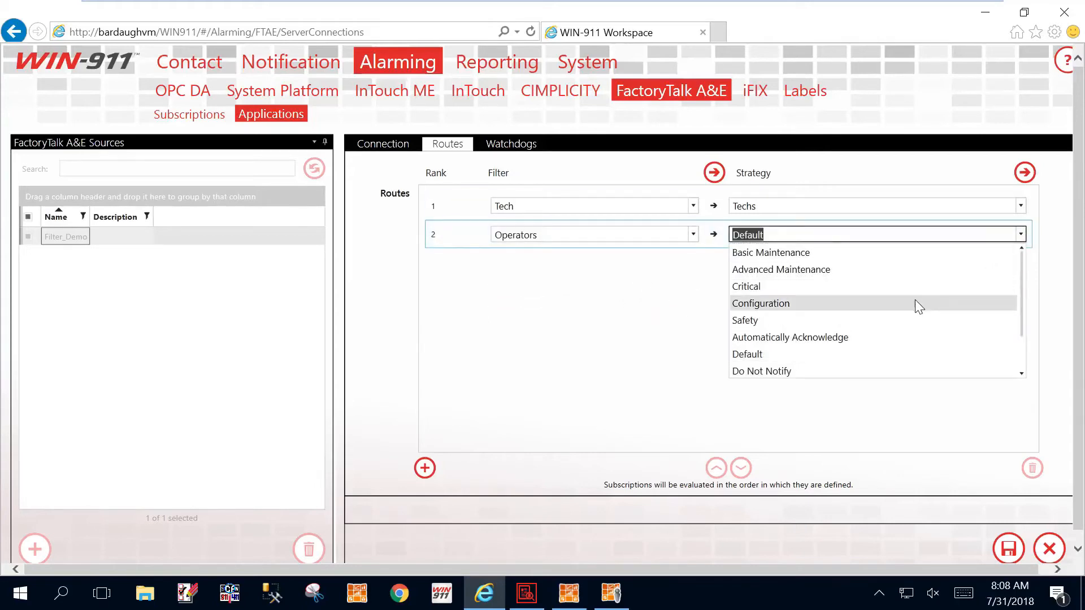
pyautogui.scroll(-1, 915, 303)
pyautogui.scroll(-2, 904, 329)
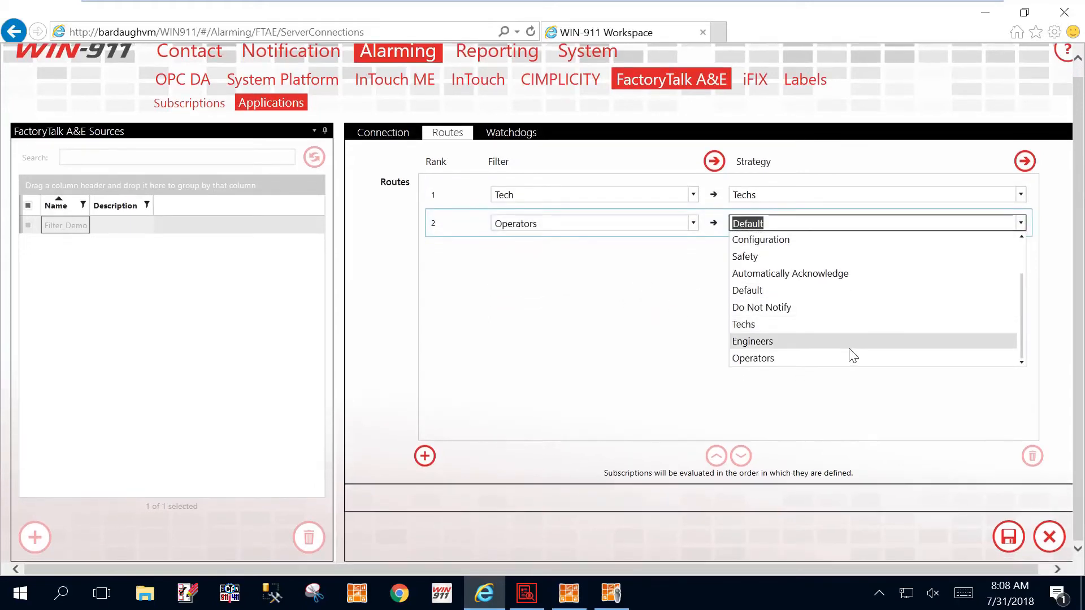
pyautogui.click(824, 356)
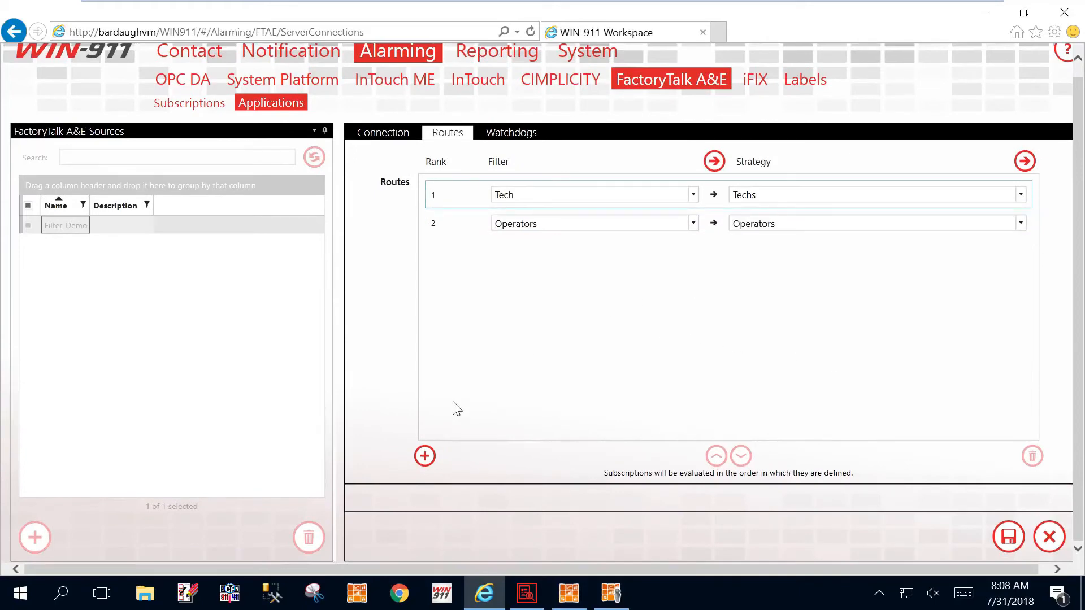
# Step: Add a third route that sends the Engineers filter to the Engineers strategy, and save the application
pyautogui.click(424, 456)
pyautogui.click(691, 251)
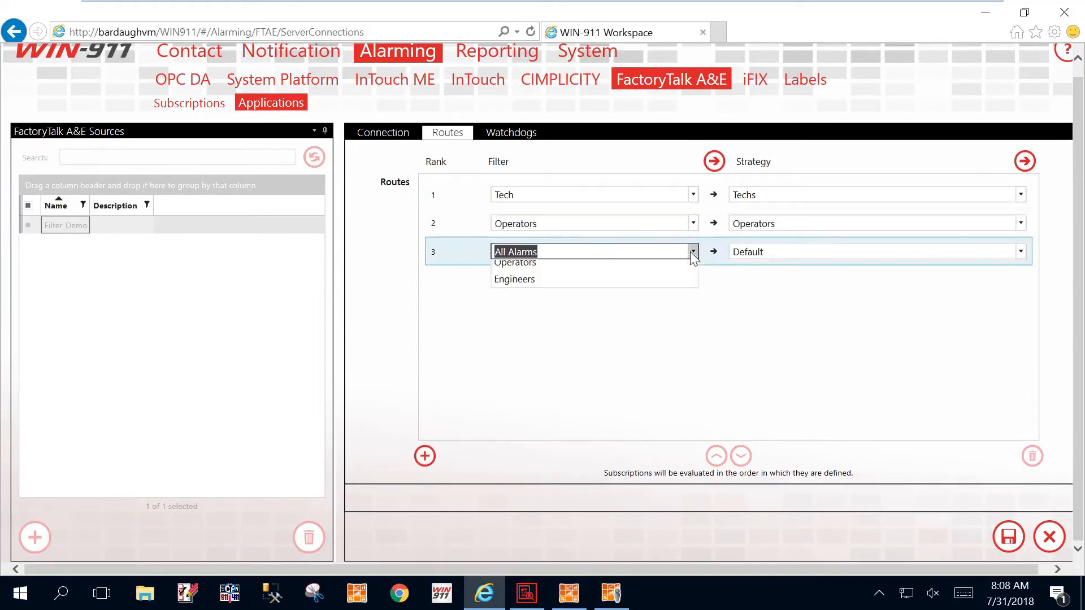
pyautogui.click(549, 320)
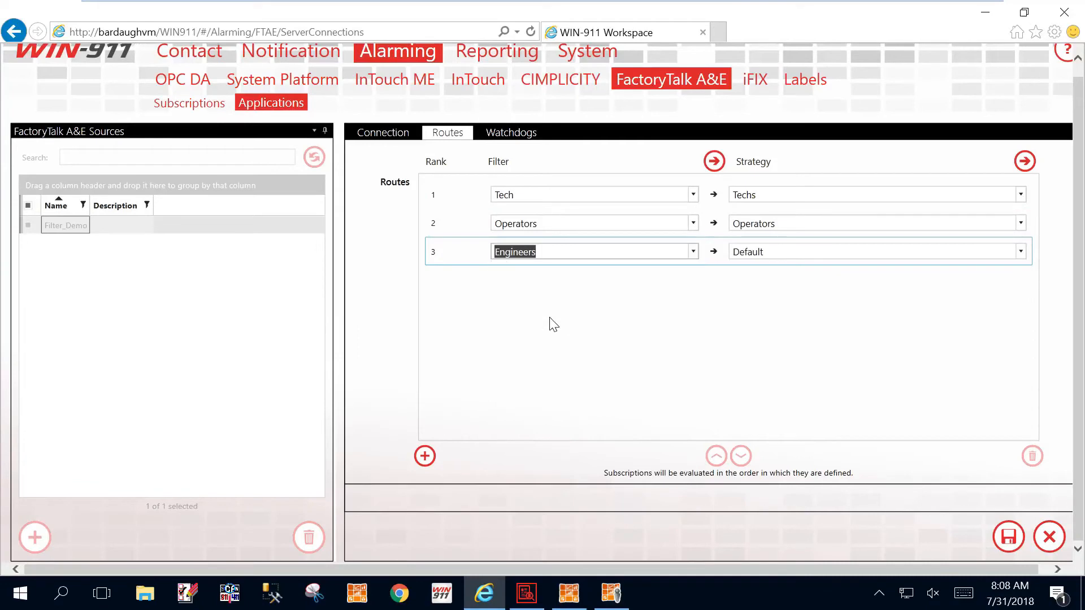
pyautogui.click(1020, 252)
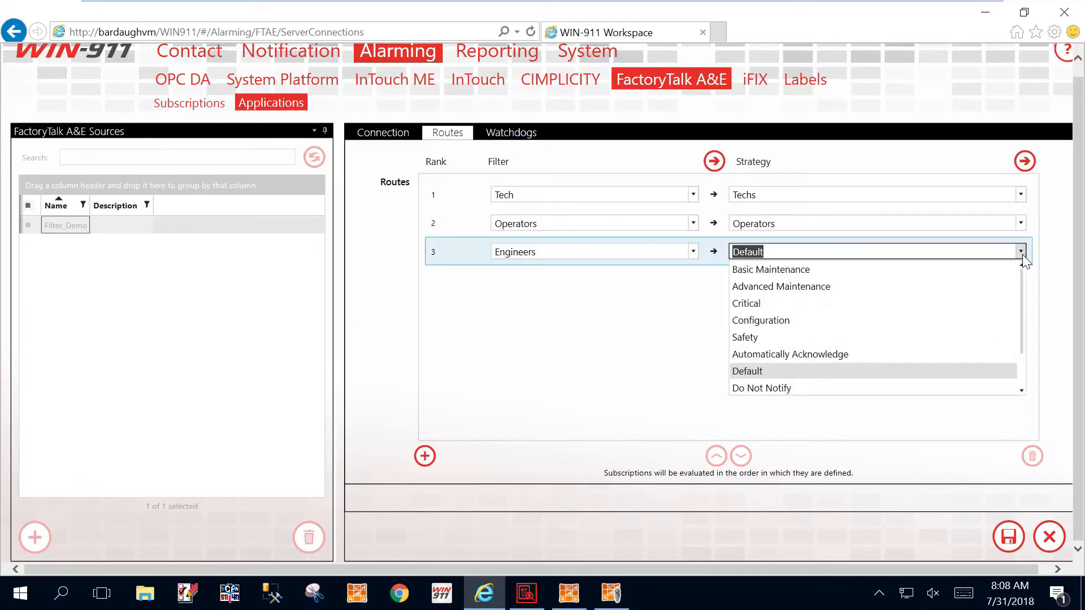
pyautogui.scroll(-3, 891, 362)
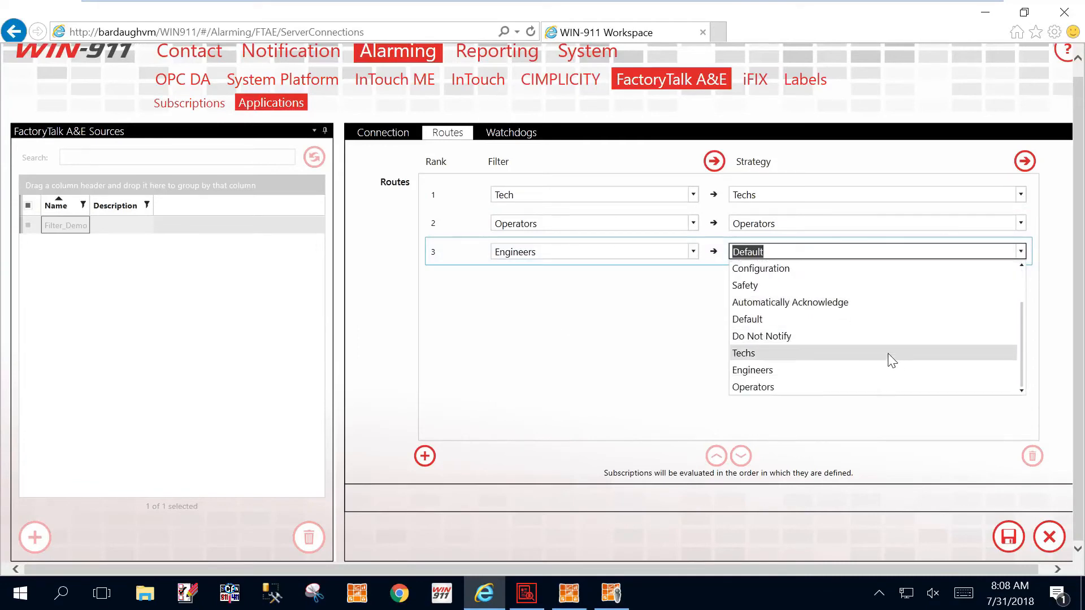
pyautogui.click(838, 369)
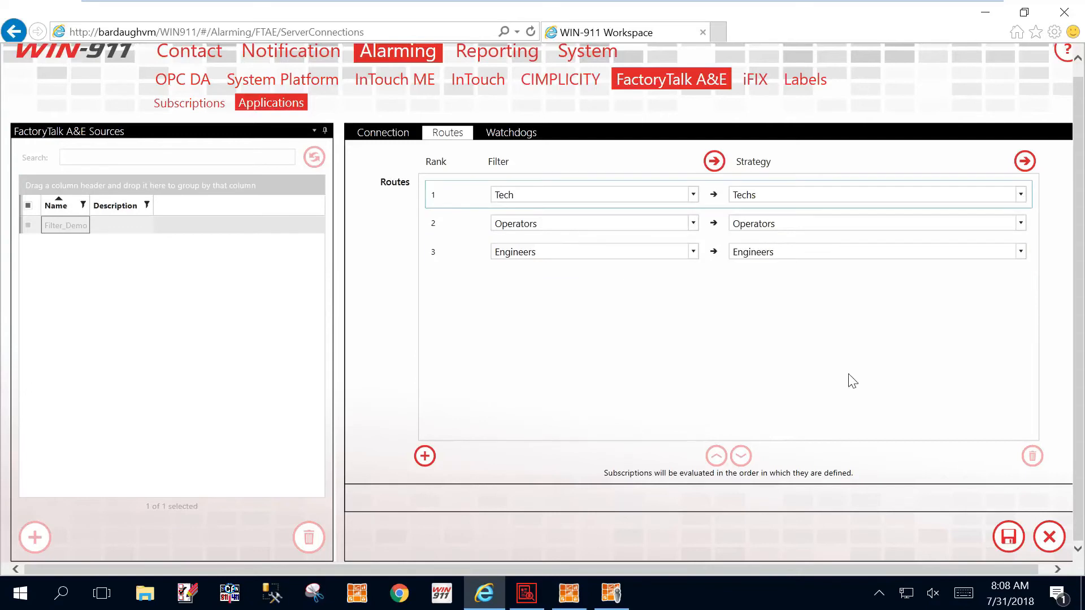
pyautogui.click(1009, 544)
pyautogui.click(1007, 537)
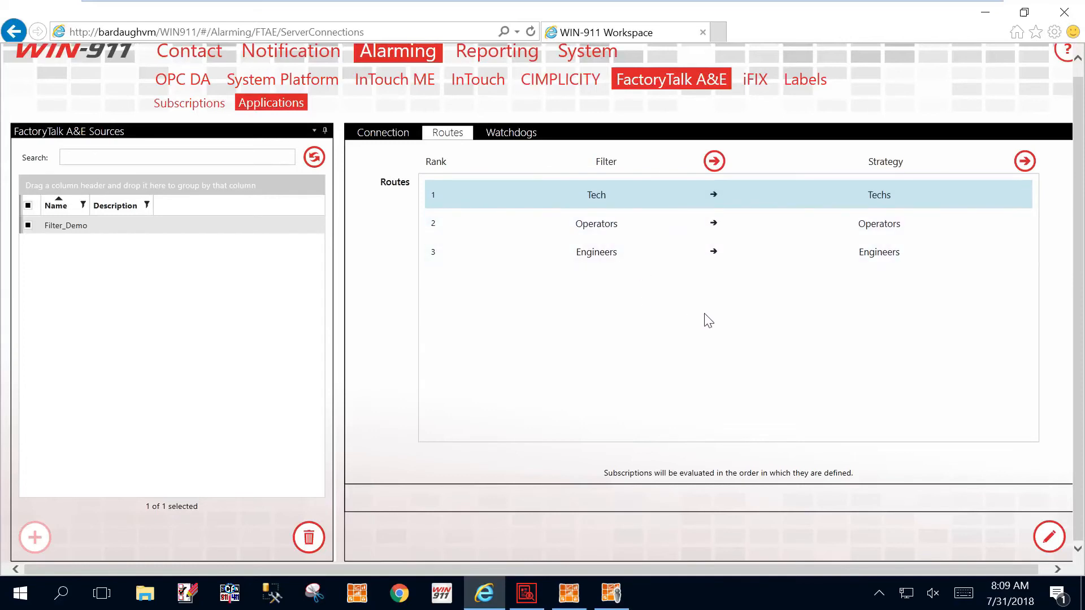
# Step: Edit the Filter_Demo application again, add a fourth route sending All Alarms to the Do Not Notify strategy, and save
pyautogui.click(1048, 536)
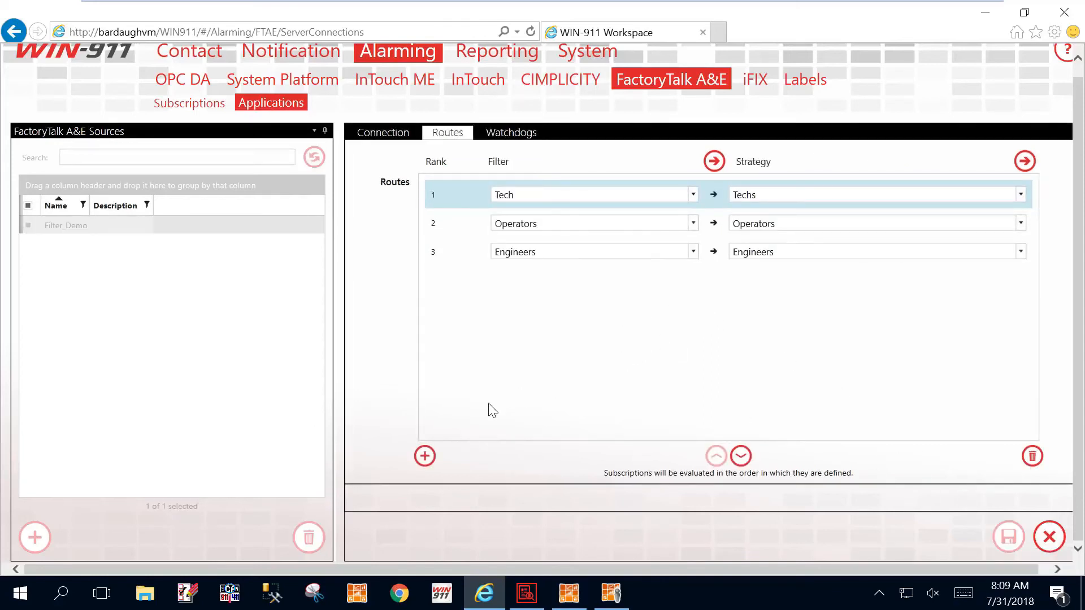
pyautogui.click(424, 456)
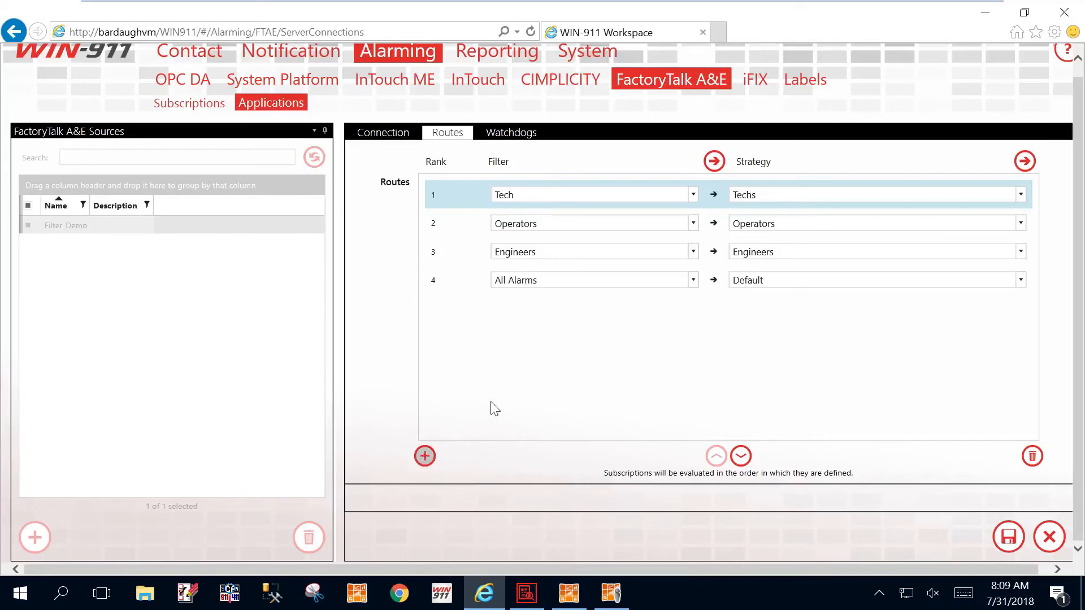
pyautogui.click(1019, 281)
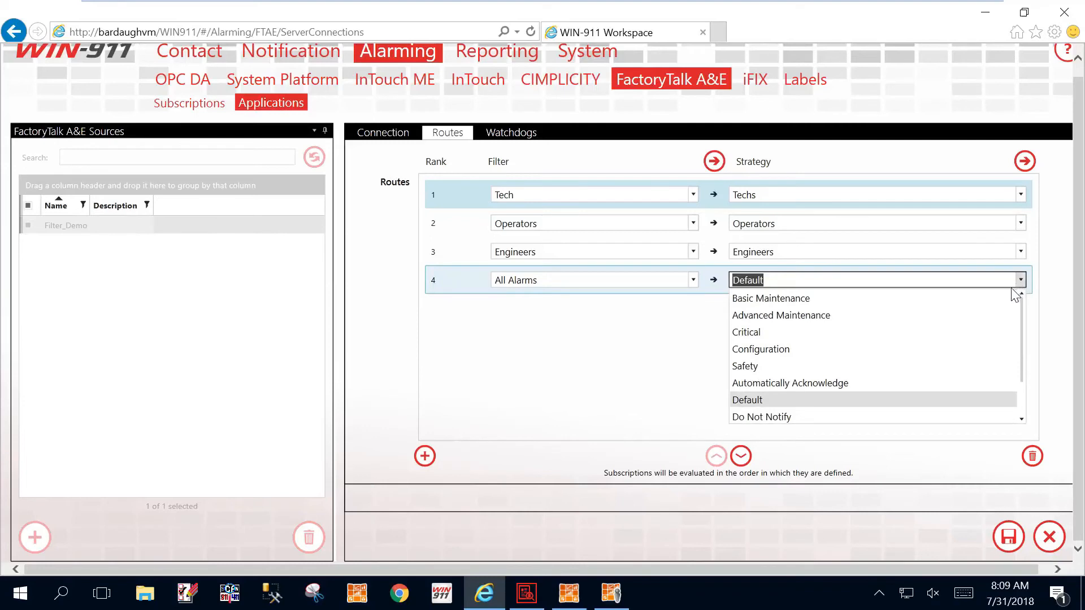
pyautogui.click(845, 416)
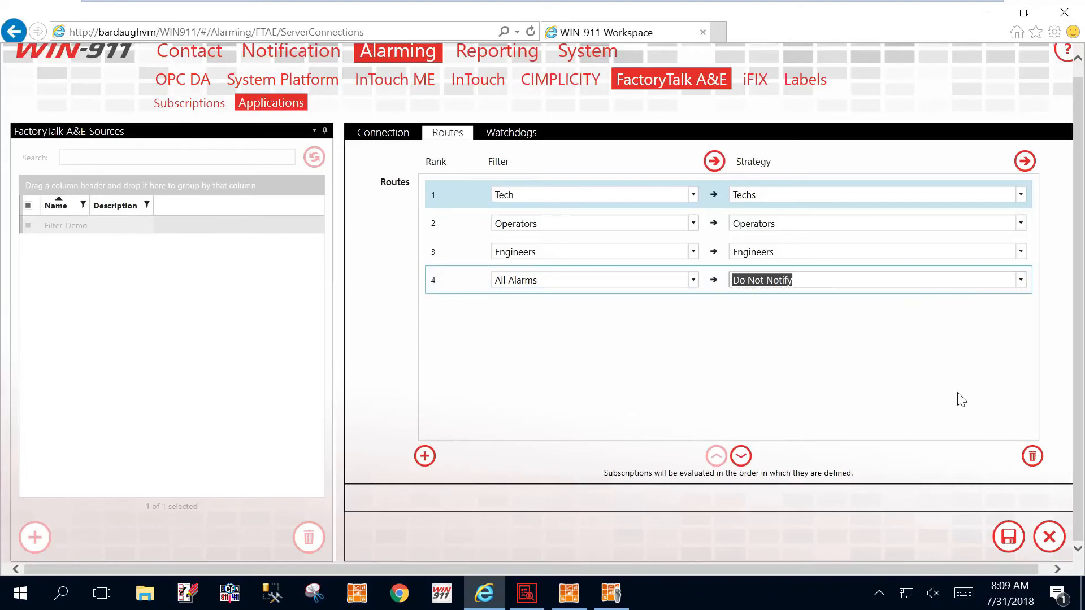
pyautogui.click(1008, 537)
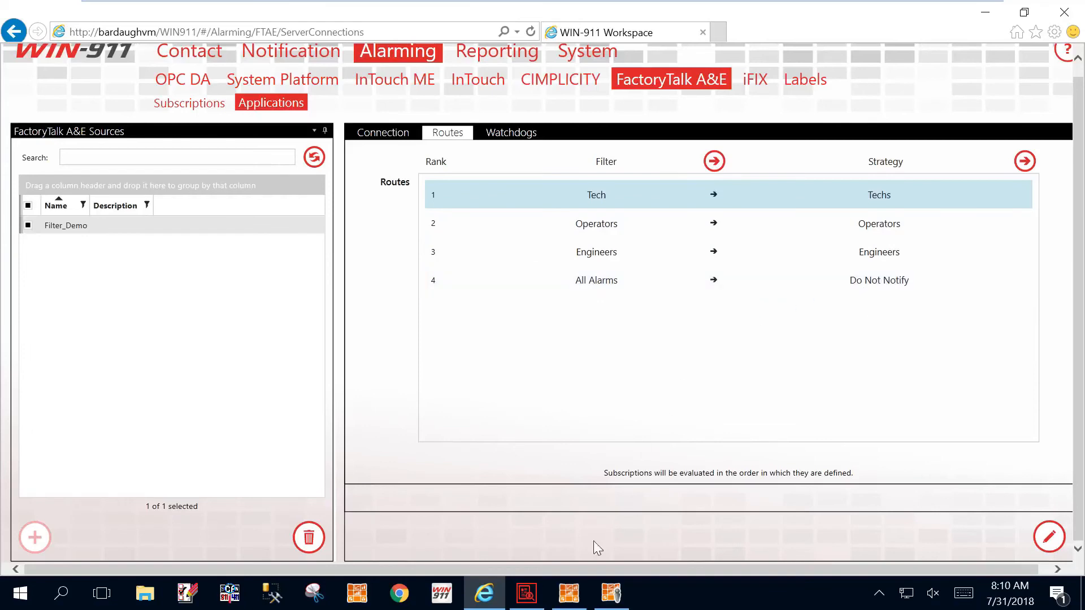
# Step: Switch to the WIN-911 Log Viewer, examine the notification details of the PKG_JAM alarm, and return to the workspace
pyautogui.click(529, 604)
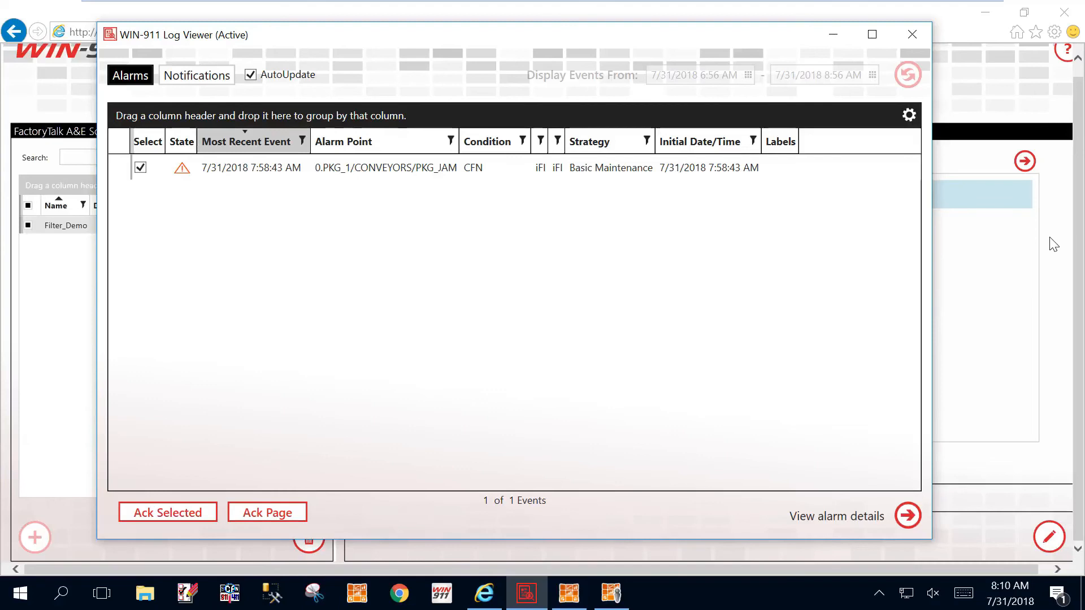
pyautogui.doubleClick(381, 169)
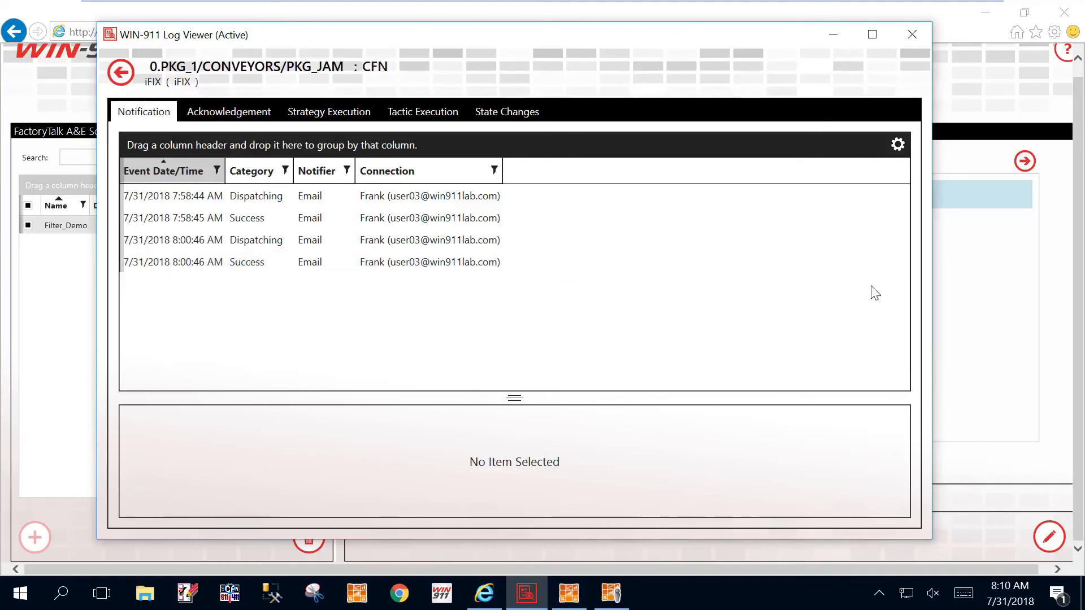
pyautogui.click(1055, 231)
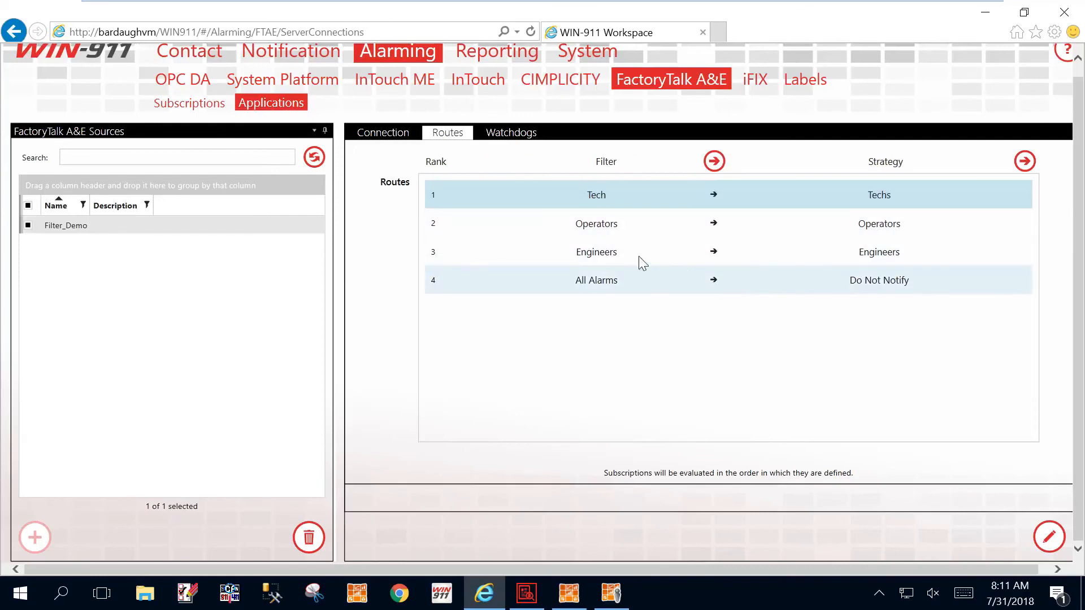
# Step: Edit the Filter_Demo application and add a new watchdog with the Safety strategy
pyautogui.click(507, 136)
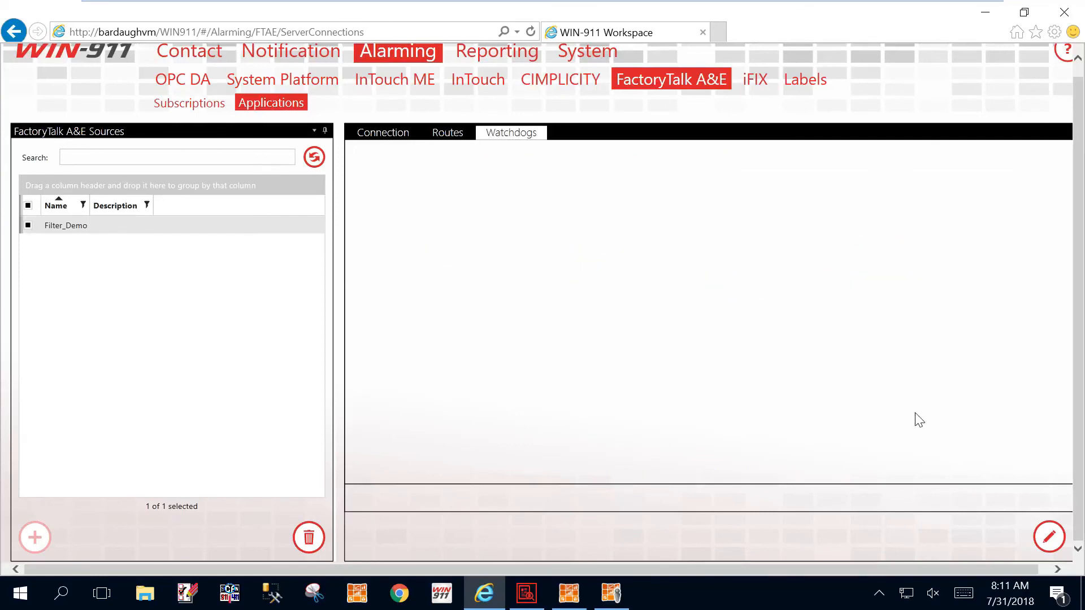
pyautogui.click(1049, 539)
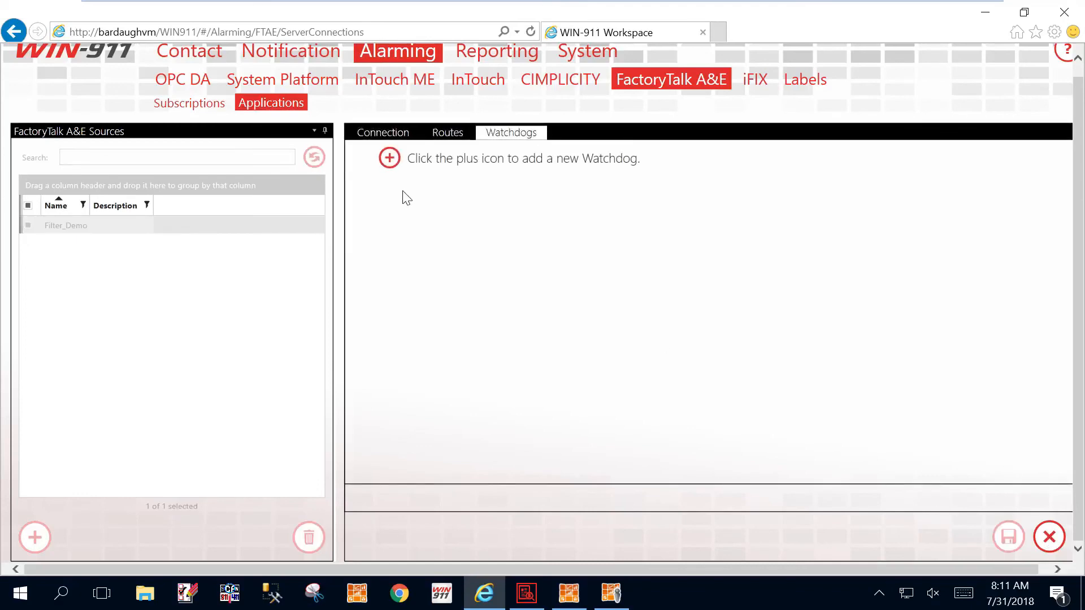
pyautogui.click(404, 174)
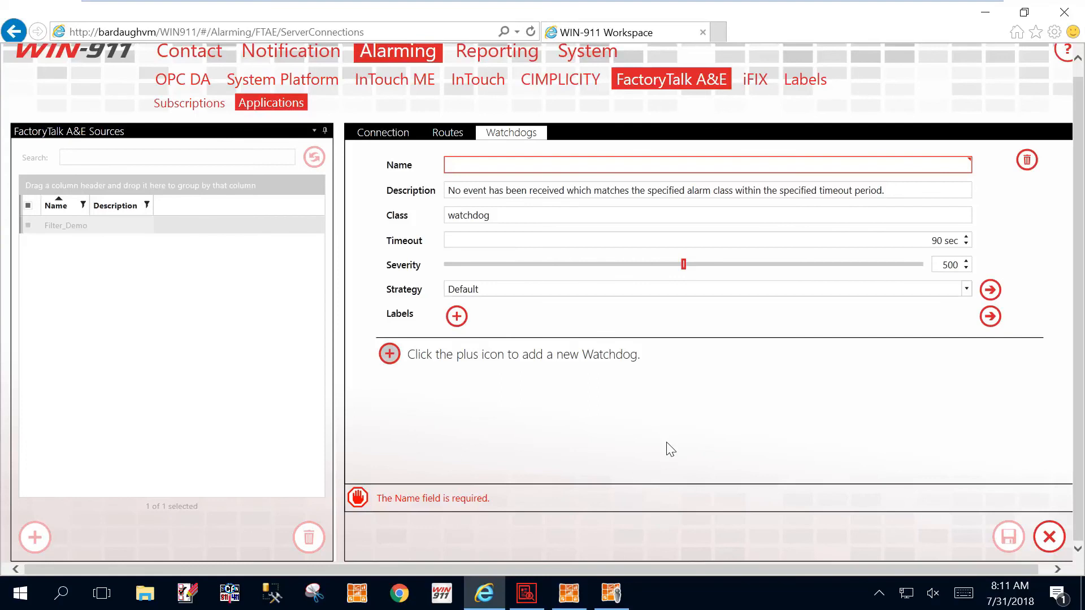
pyautogui.click(489, 170)
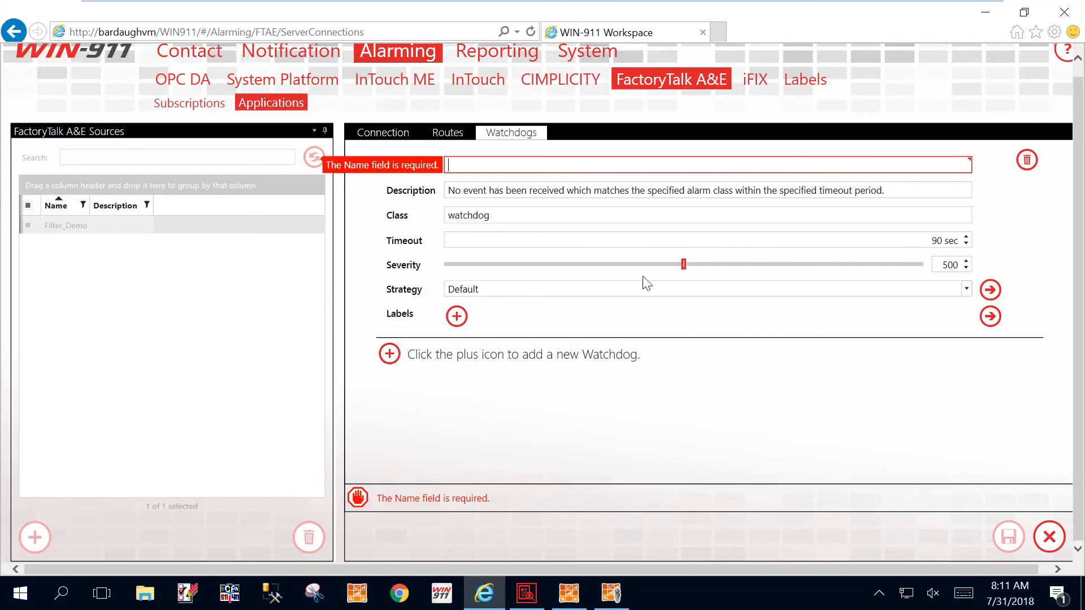
pyautogui.click(967, 293)
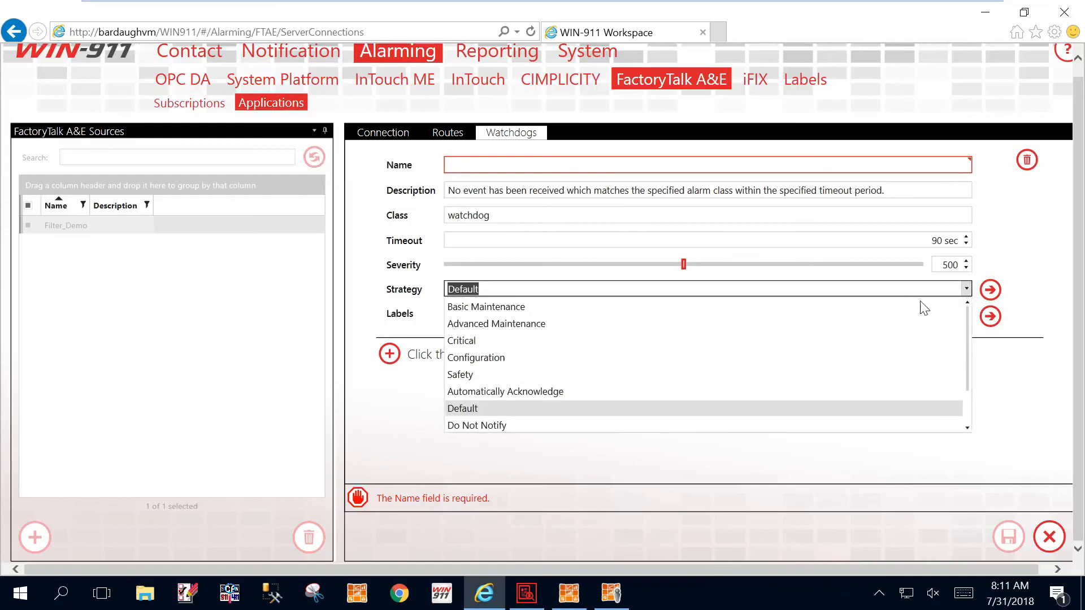
pyautogui.click(695, 375)
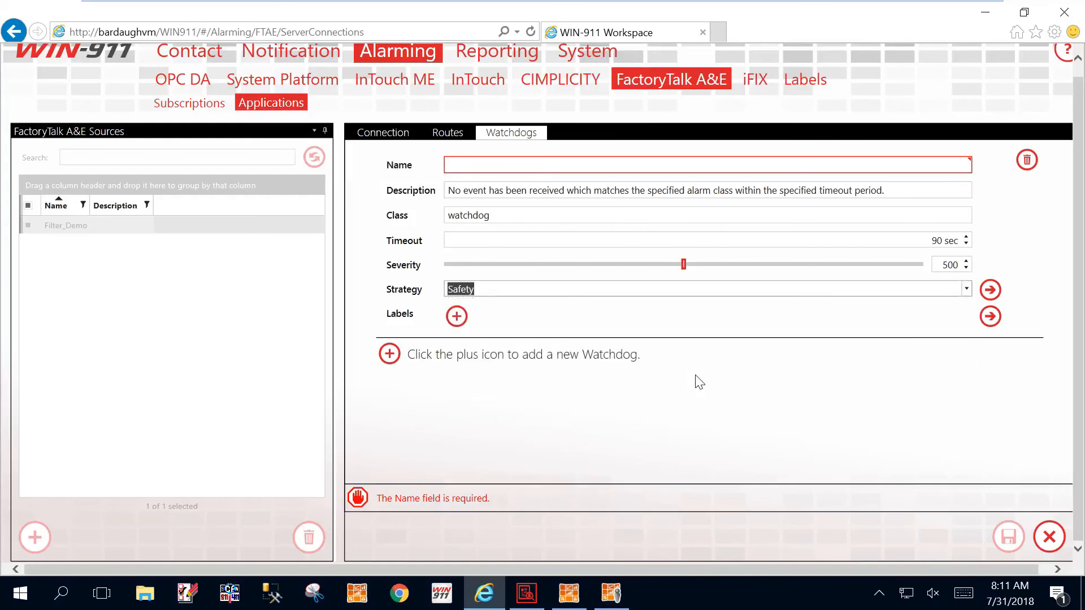